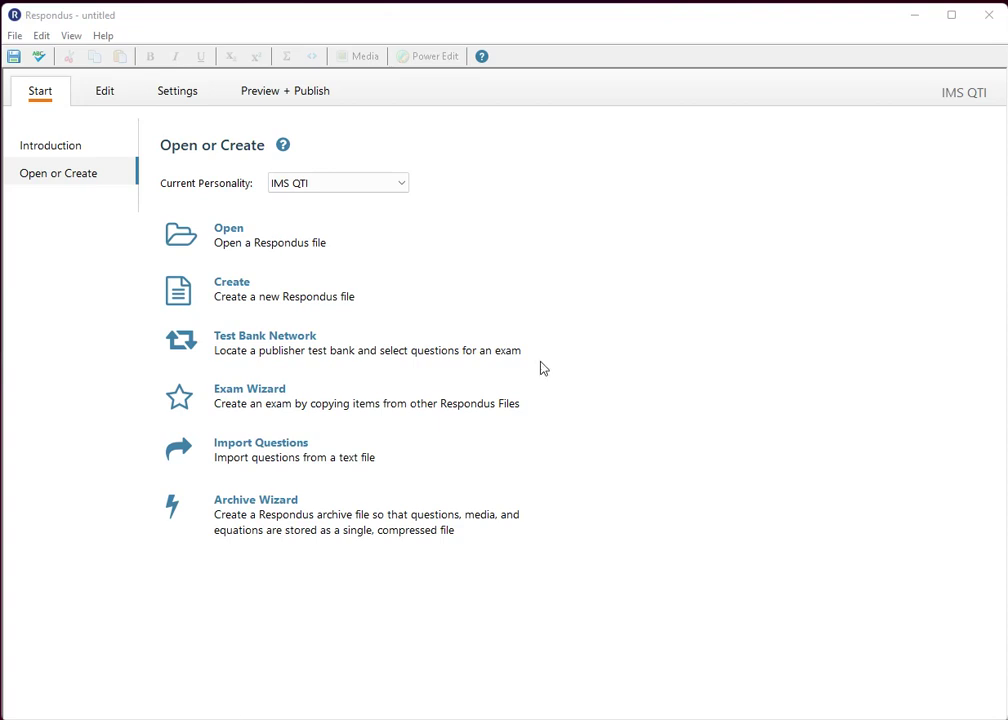
{"action": "left_click_drag", "start_coordinate": [387, 27], "coordinate": [1007, 447]}
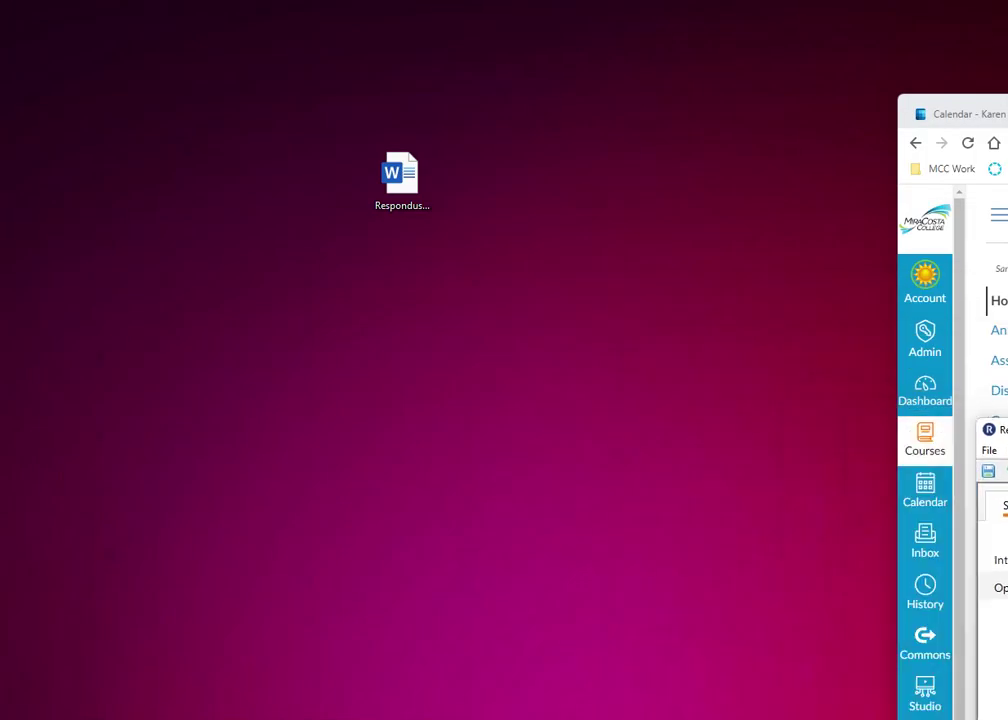
{"action": "double_click", "coordinate": [390, 197]}
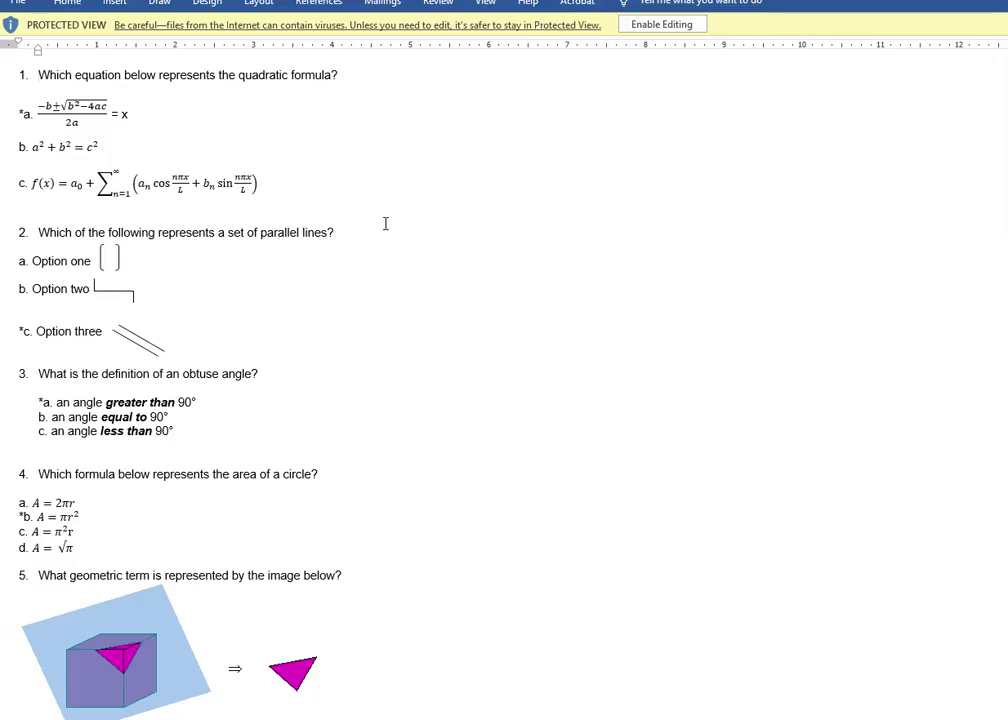
{"action": "scroll", "coordinate": [400, 300], "scroll_direction": "down", "scroll_amount": 7}
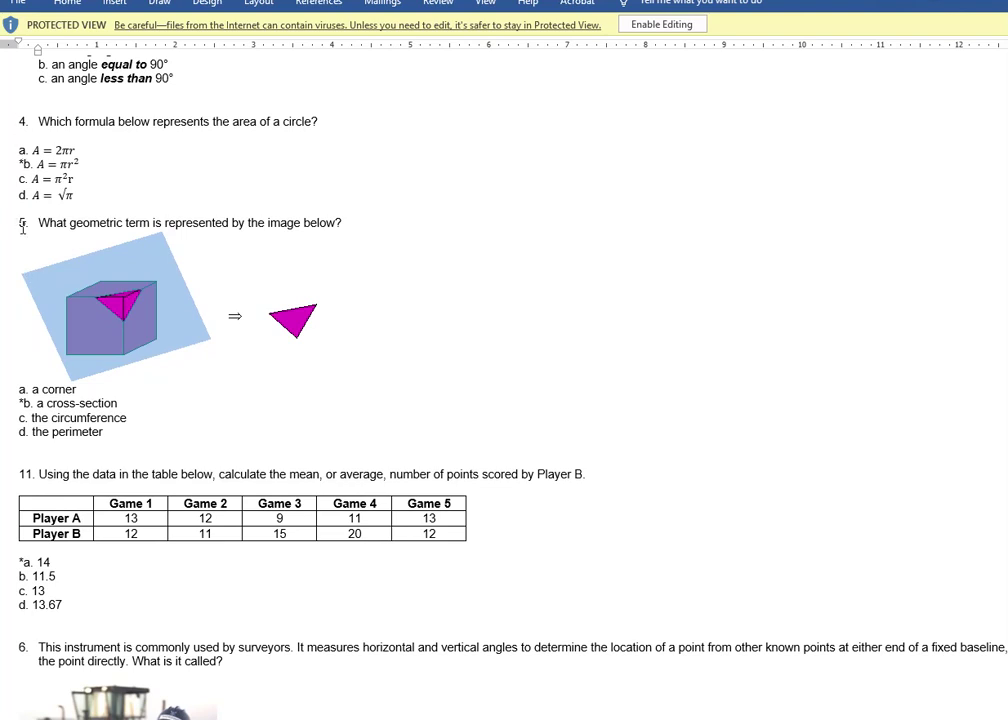
{"action": "scroll", "coordinate": [22, 227], "scroll_direction": "down", "scroll_amount": 7}
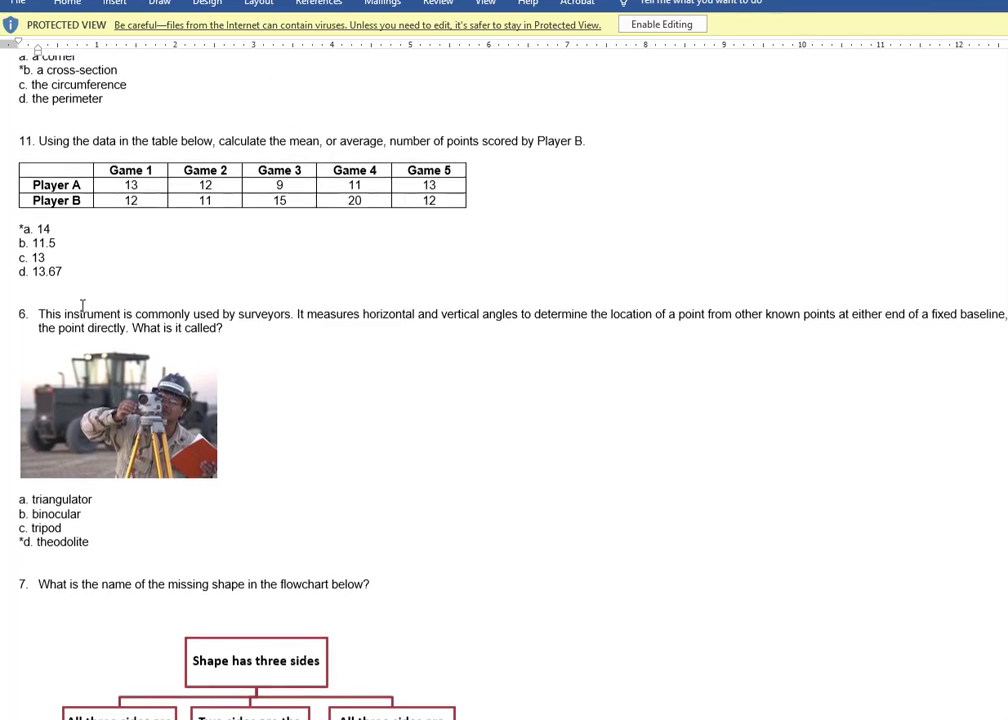
{"action": "scroll", "coordinate": [86, 328], "scroll_direction": "up", "scroll_amount": 3}
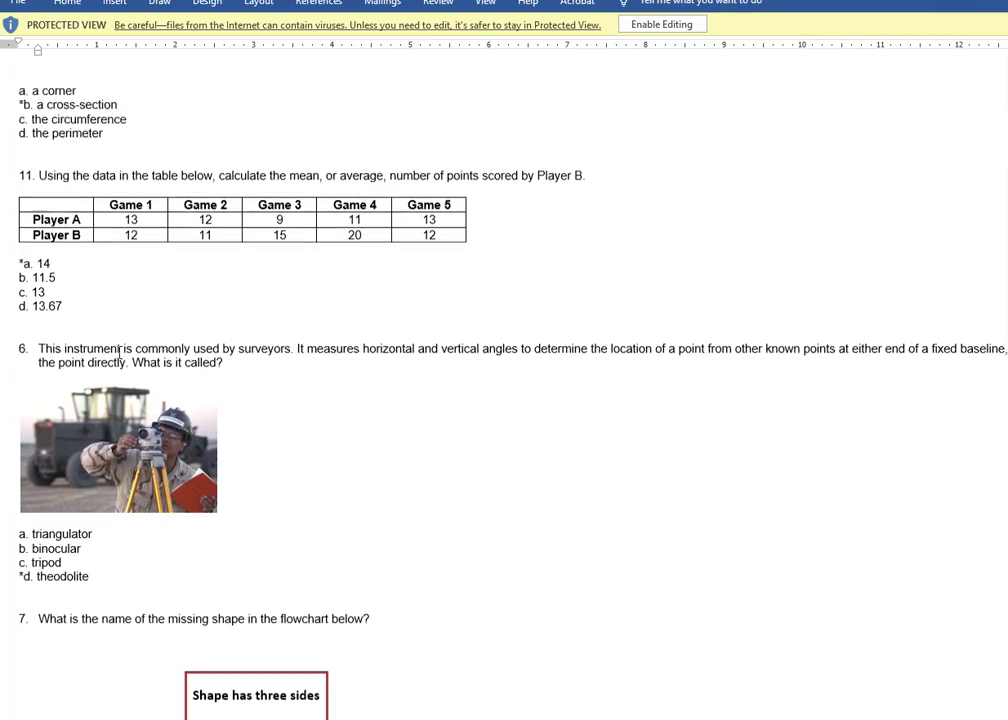
{"action": "key", "text": "alt+F4"}
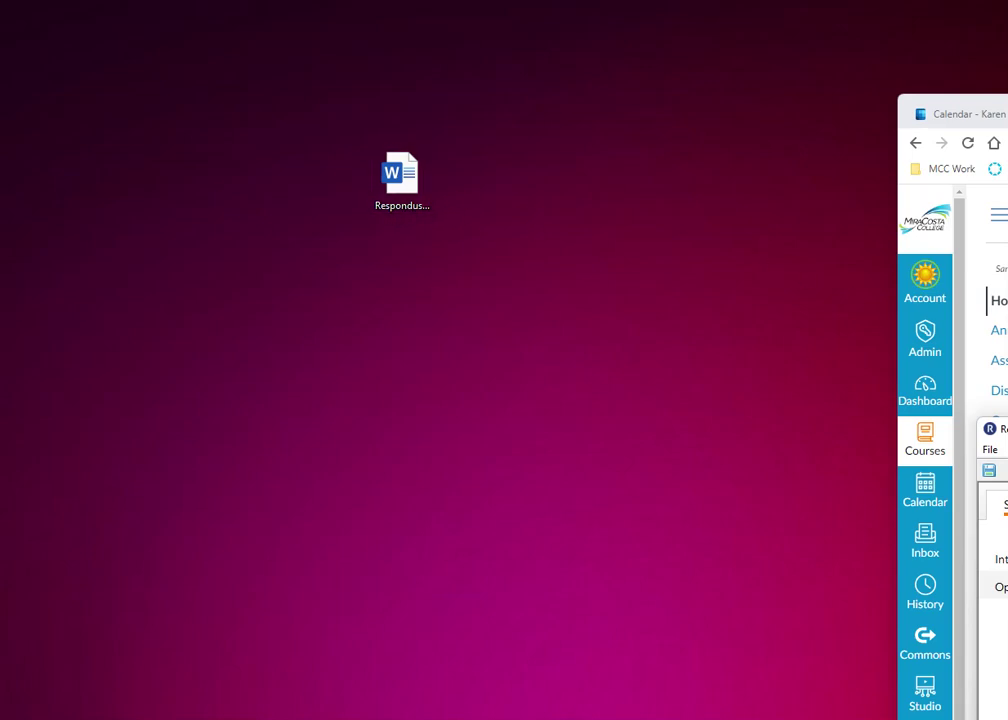
{"action": "left_click_drag", "start_coordinate": [1000, 428], "coordinate": [534, 21]}
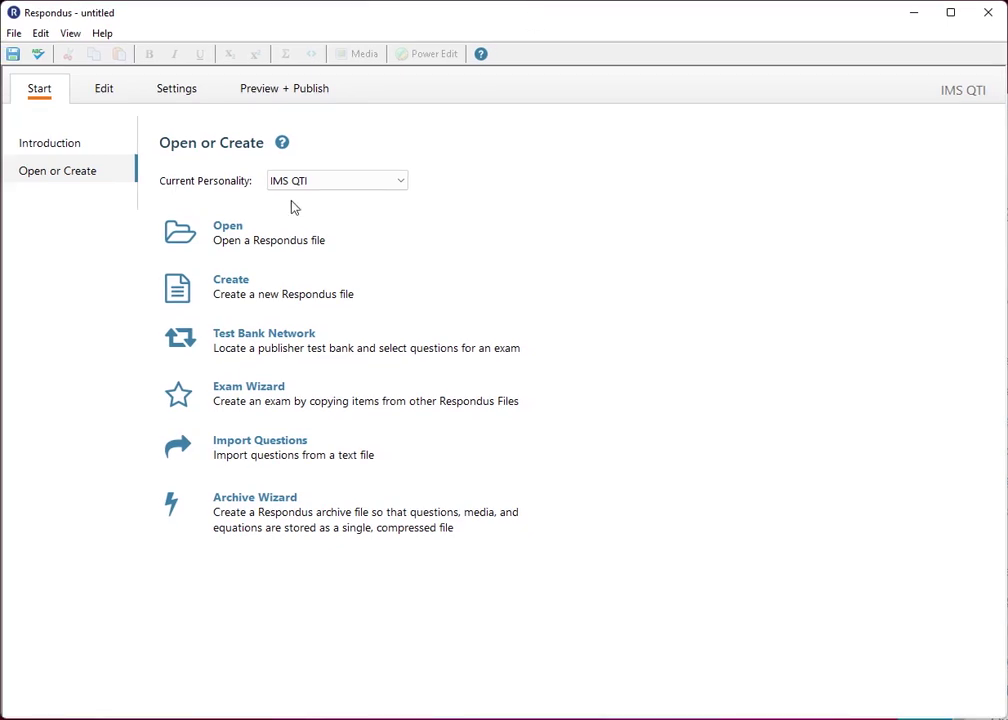
Keep IMS QTI as the current personality in the Respondus start window
{"action": "left_click", "coordinate": [332, 182]}
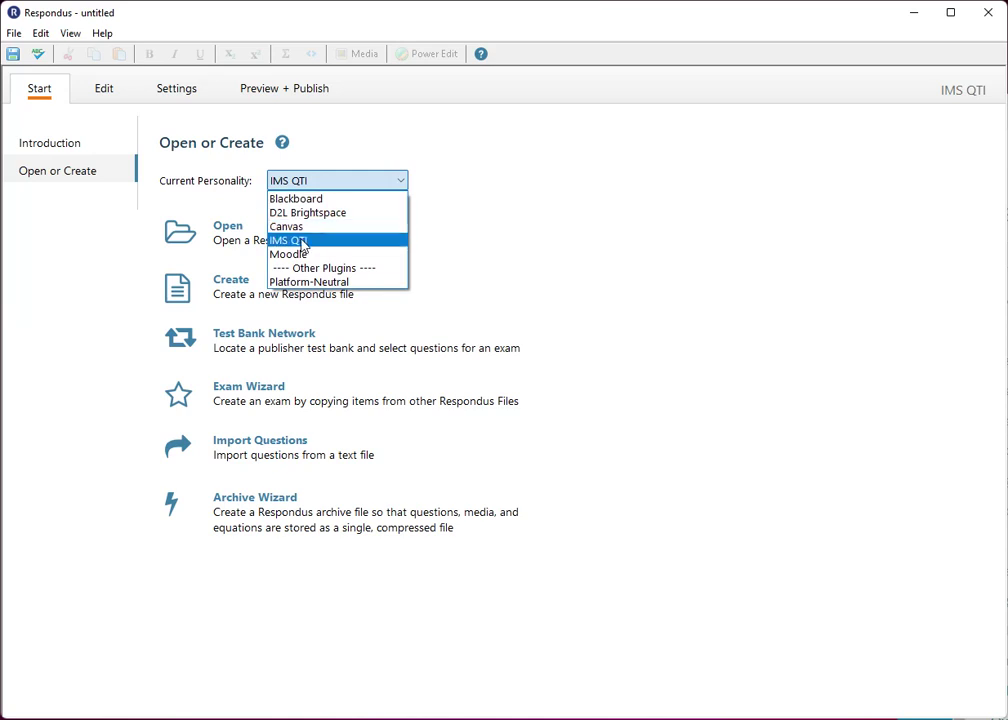
{"action": "left_click", "coordinate": [303, 243]}
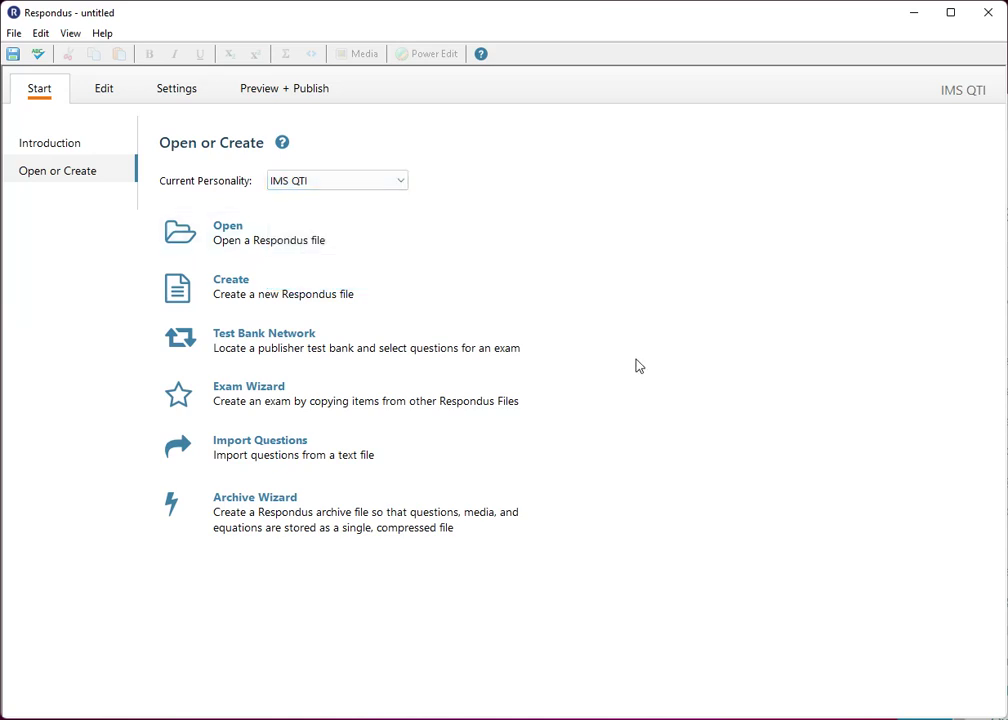
Import questions from Respondus-DOCX-Sample-File.docx on the Desktop as a Microsoft Word 2007 (DOCX) file
{"action": "left_click", "coordinate": [313, 456]}
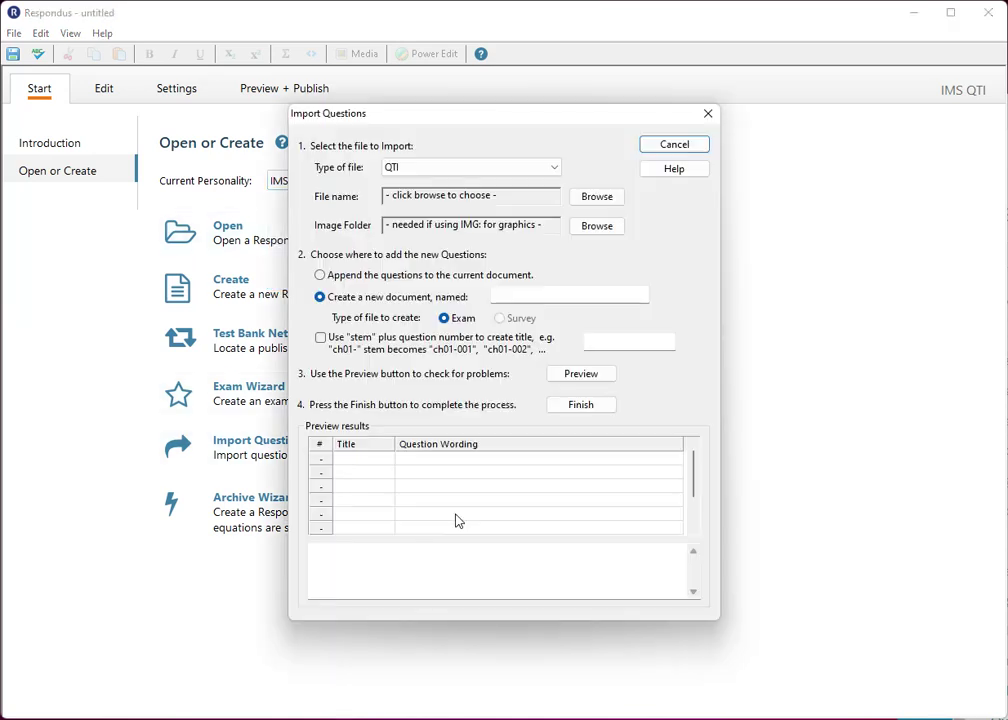
{"action": "left_click", "coordinate": [449, 168]}
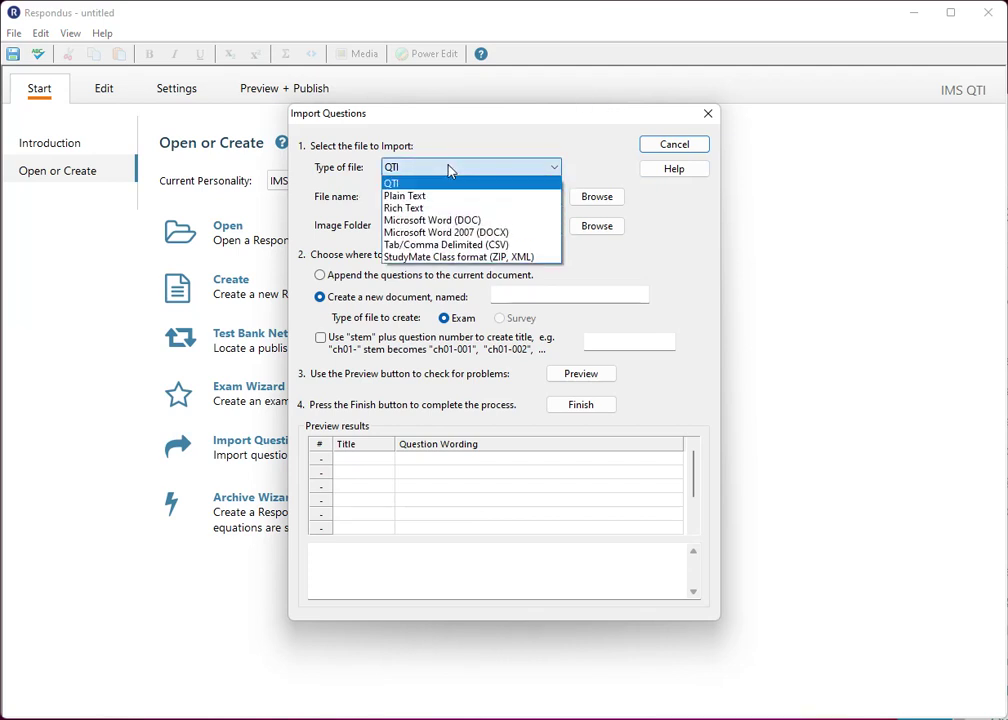
{"action": "left_click", "coordinate": [445, 232]}
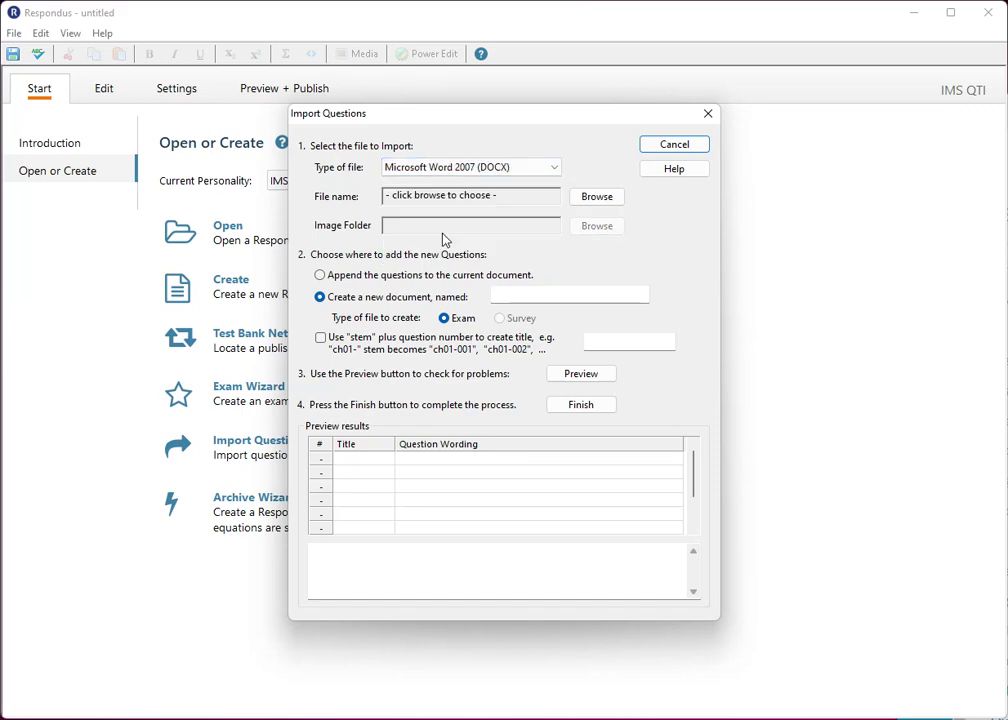
{"action": "left_click", "coordinate": [612, 199]}
{"action": "left_click_drag", "start_coordinate": [641, 178], "coordinate": [297, 162]}
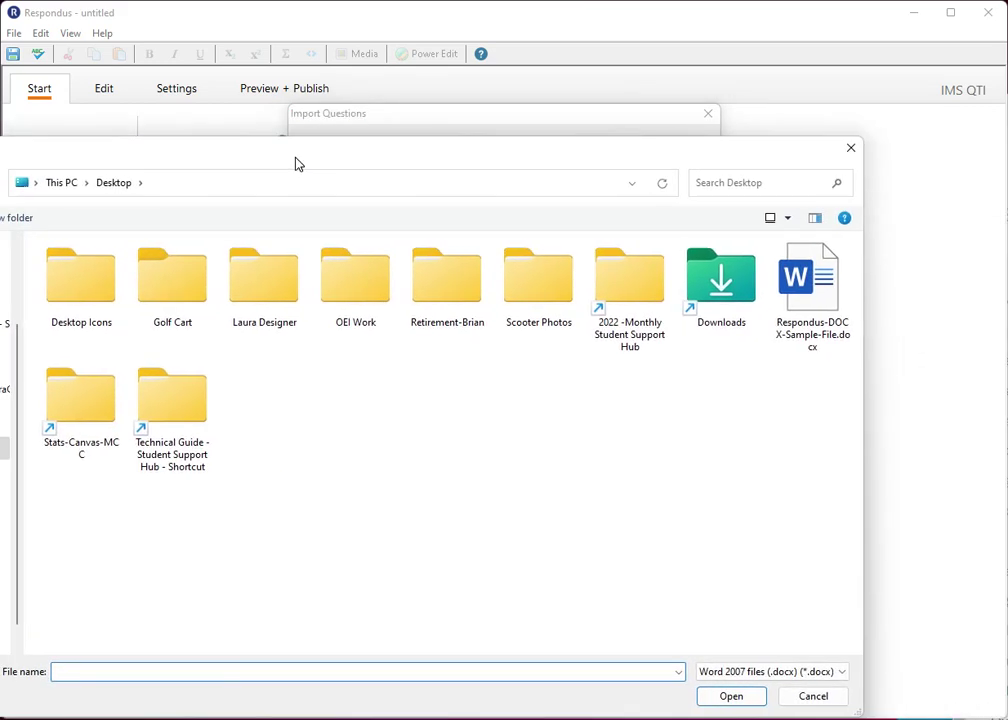
{"action": "double_click", "coordinate": [820, 309]}
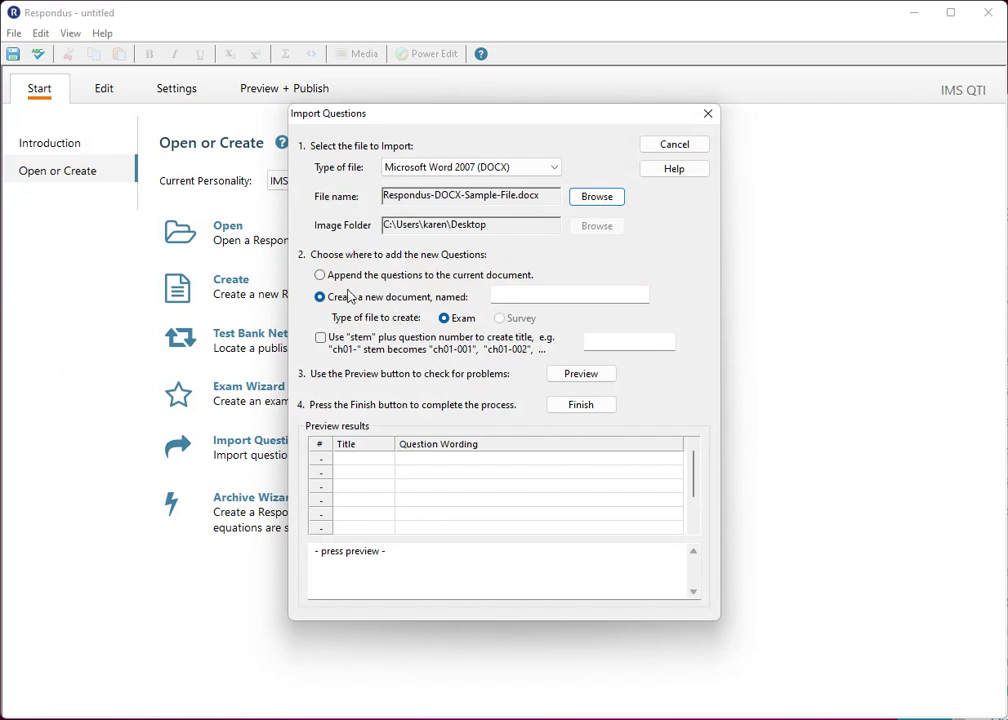
{"action": "left_click", "coordinate": [516, 296]}
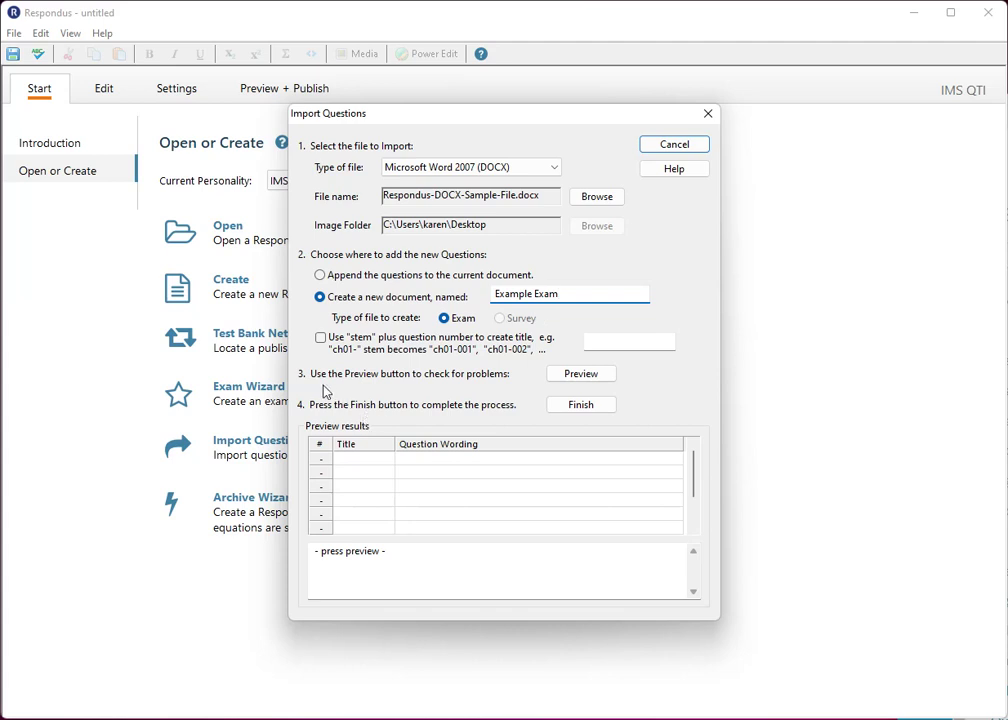
Preview and finish the import into the new Example Exam, then acknowledge the saved file
{"action": "left_click", "coordinate": [595, 375]}
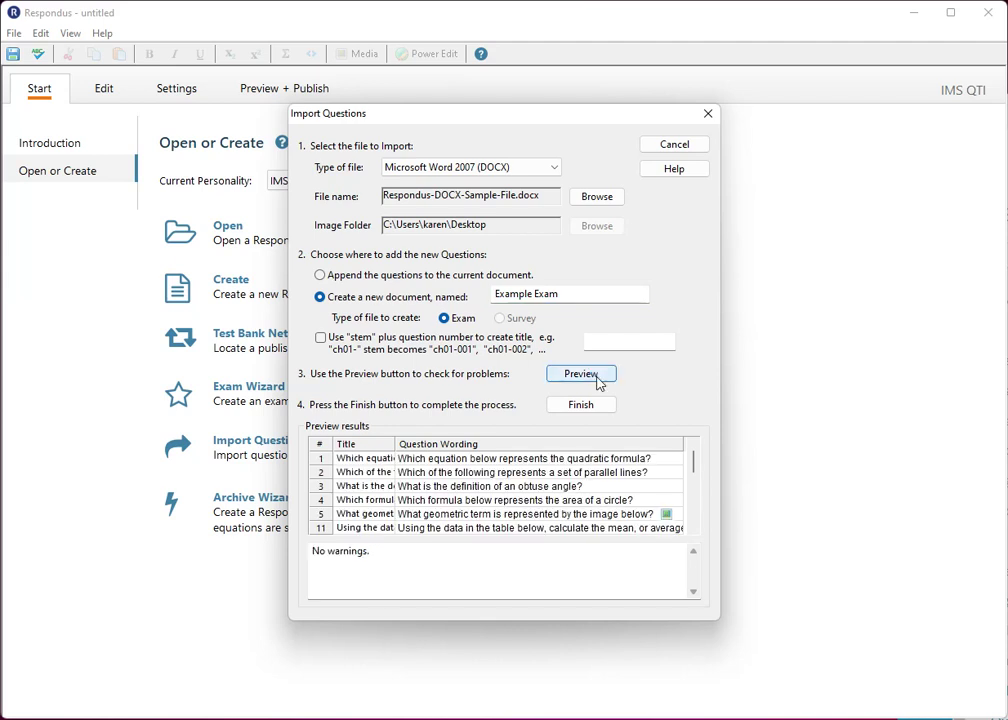
{"action": "left_click", "coordinate": [583, 404]}
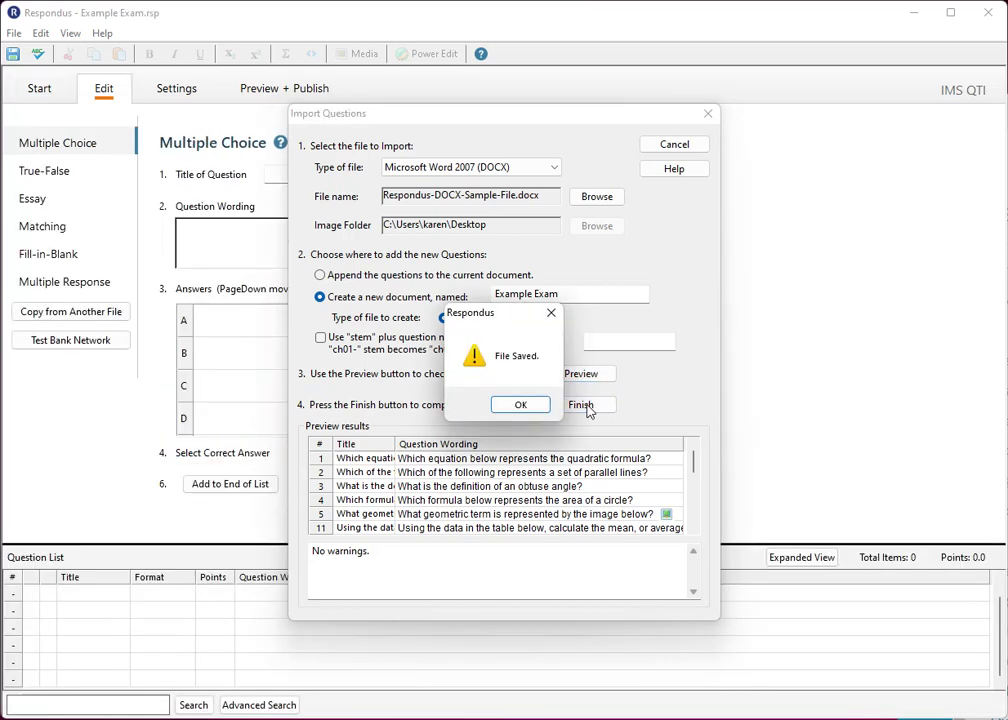
{"action": "left_click", "coordinate": [520, 404]}
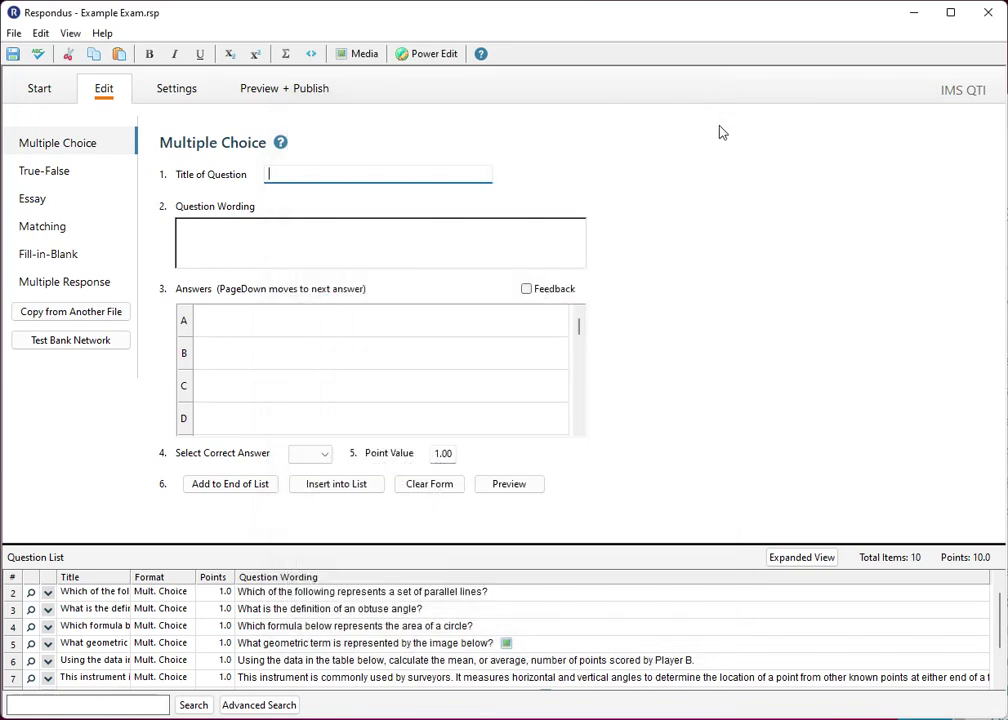
Preview question 5 to confirm the cross-section image imported, then go to publishing options
{"action": "left_click", "coordinate": [48, 647]}
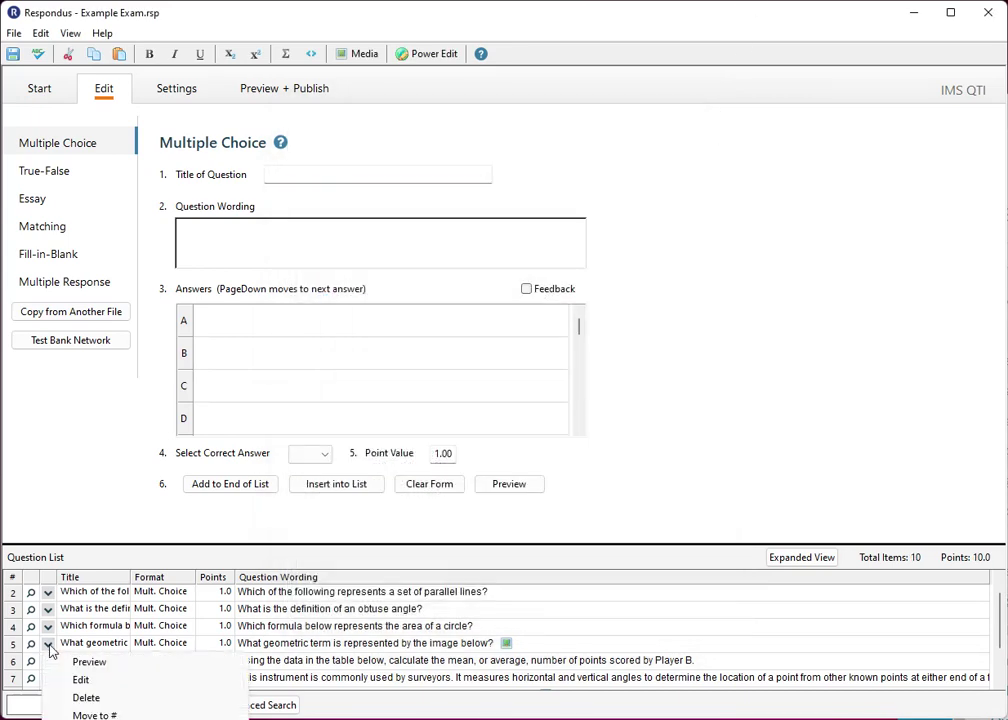
{"action": "left_click", "coordinate": [84, 662]}
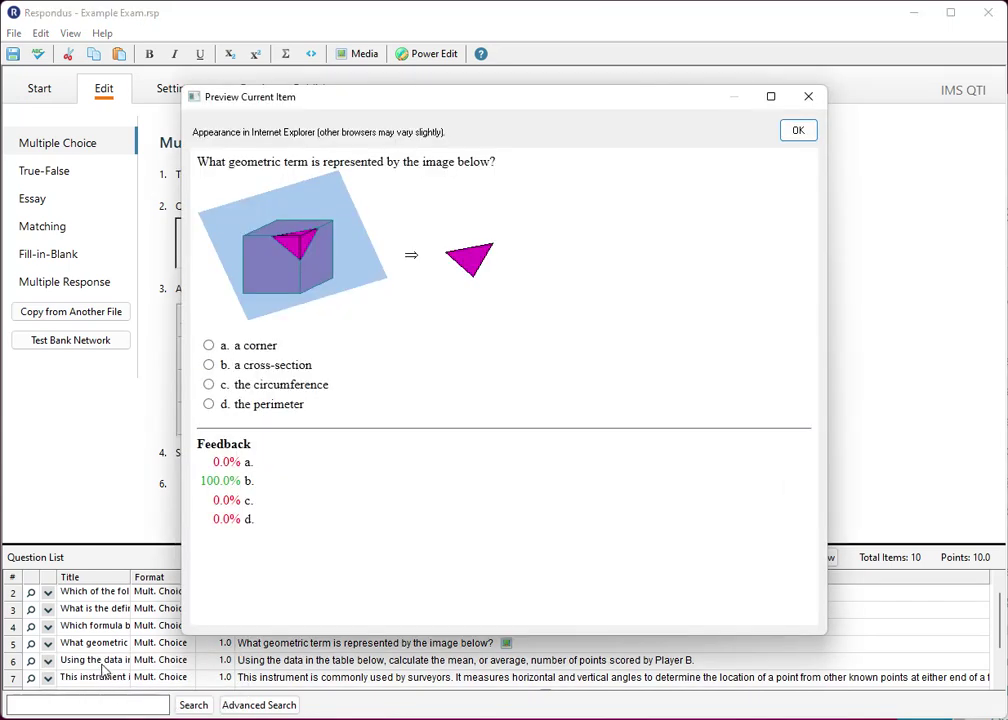
{"action": "left_click", "coordinate": [808, 96]}
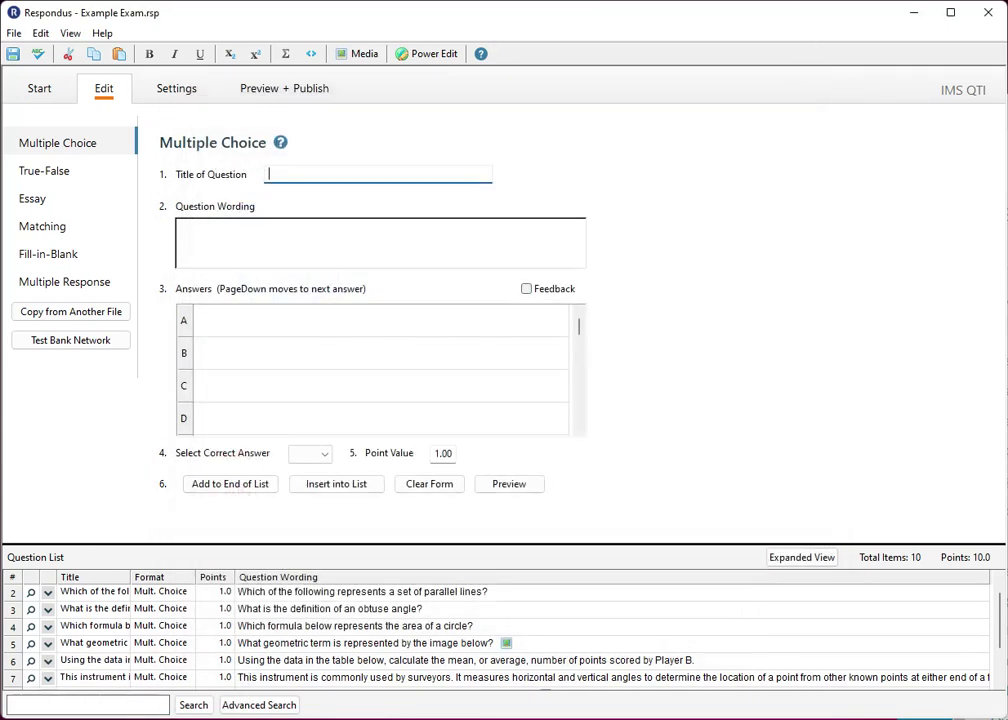
{"action": "left_click", "coordinate": [48, 628]}
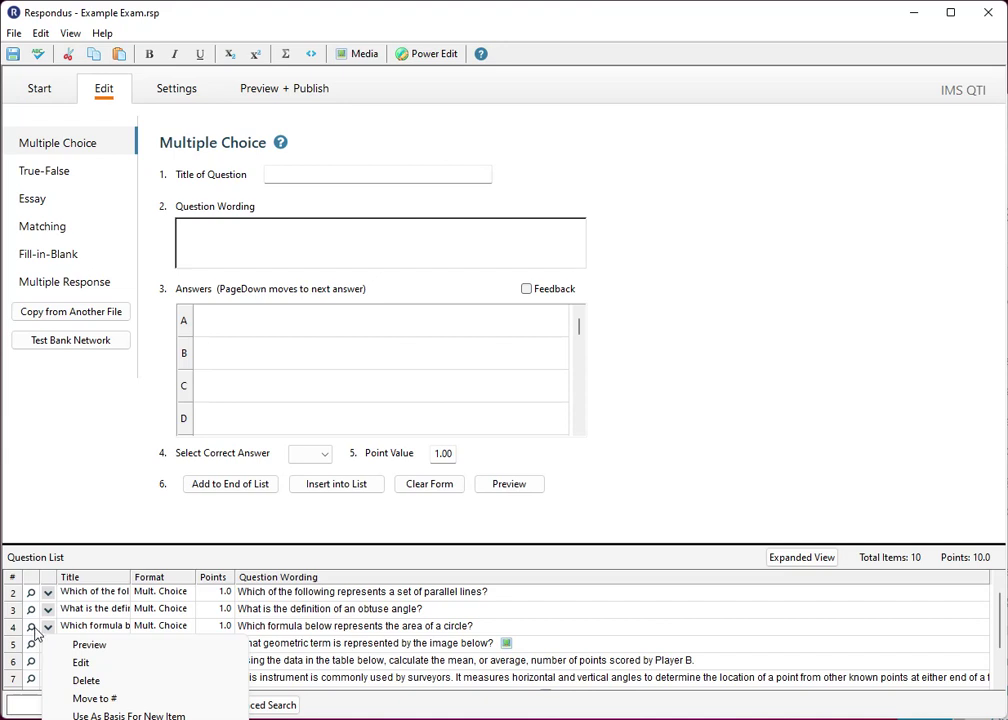
{"action": "left_click", "coordinate": [314, 94]}
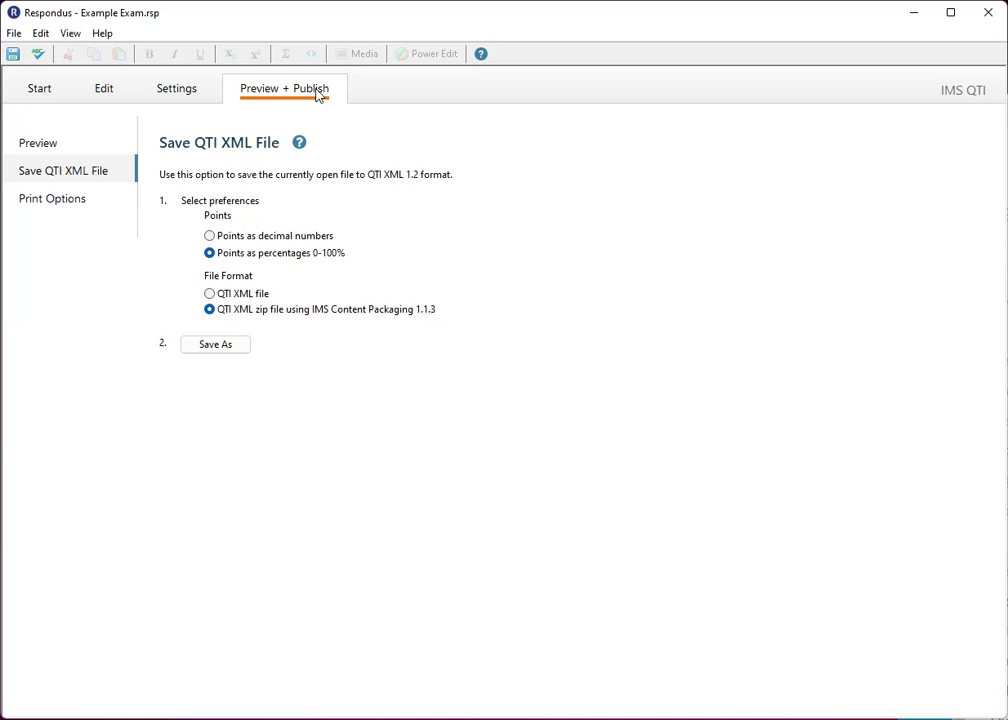
Save the exam as the zipped QTI package ExampleExam.zip on the Desktop
{"action": "left_click", "coordinate": [227, 347]}
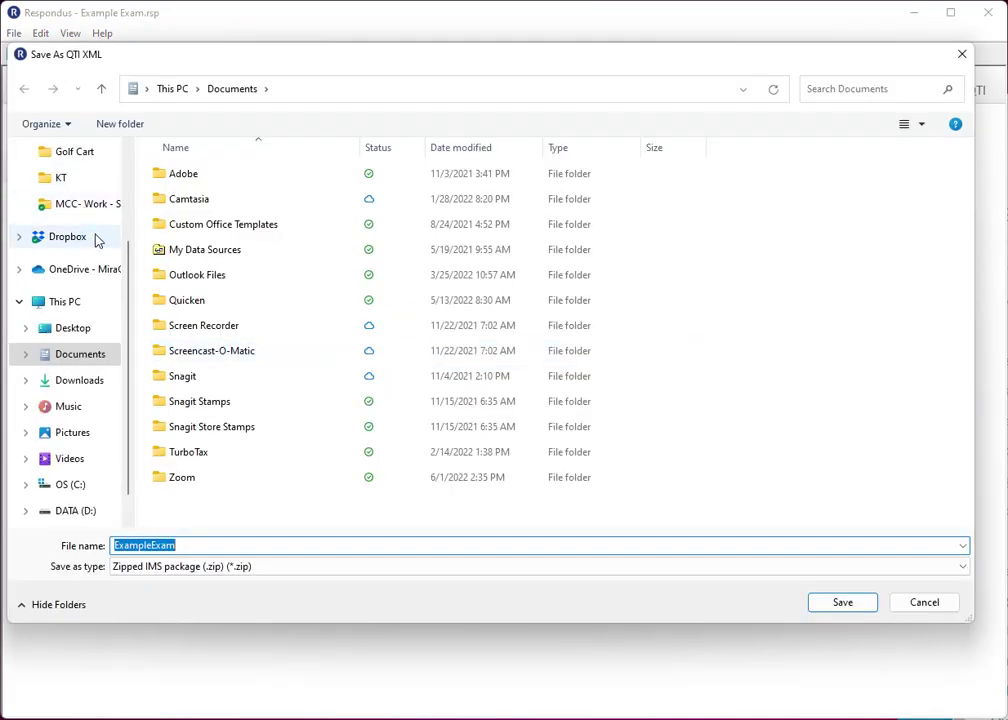
{"action": "scroll", "coordinate": [100, 335], "scroll_direction": "up", "scroll_amount": 2}
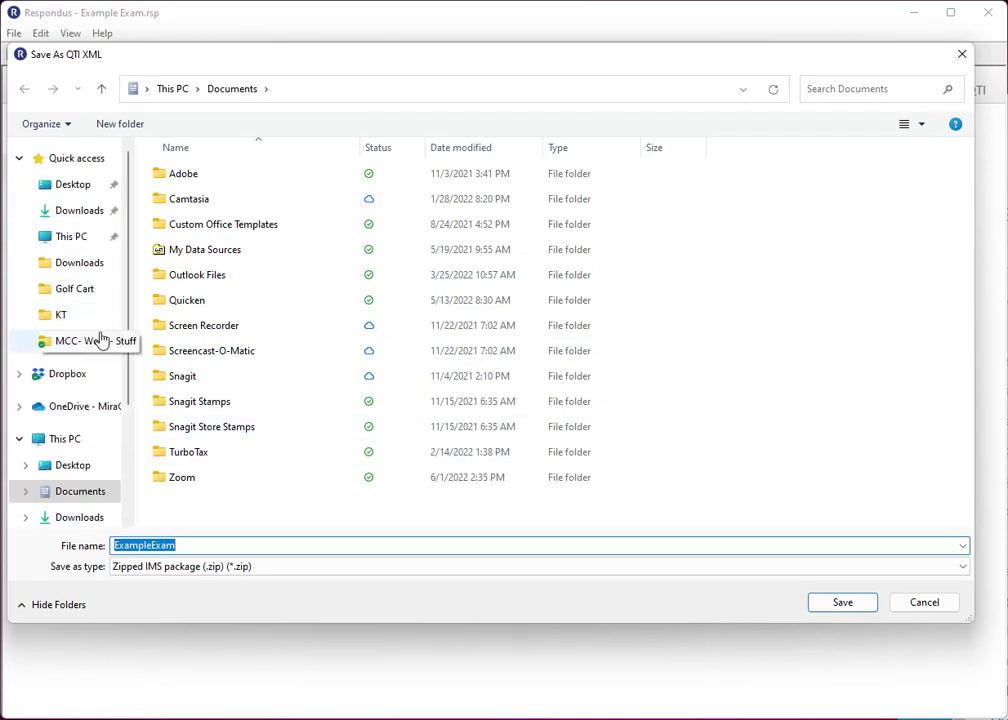
{"action": "left_click", "coordinate": [70, 185]}
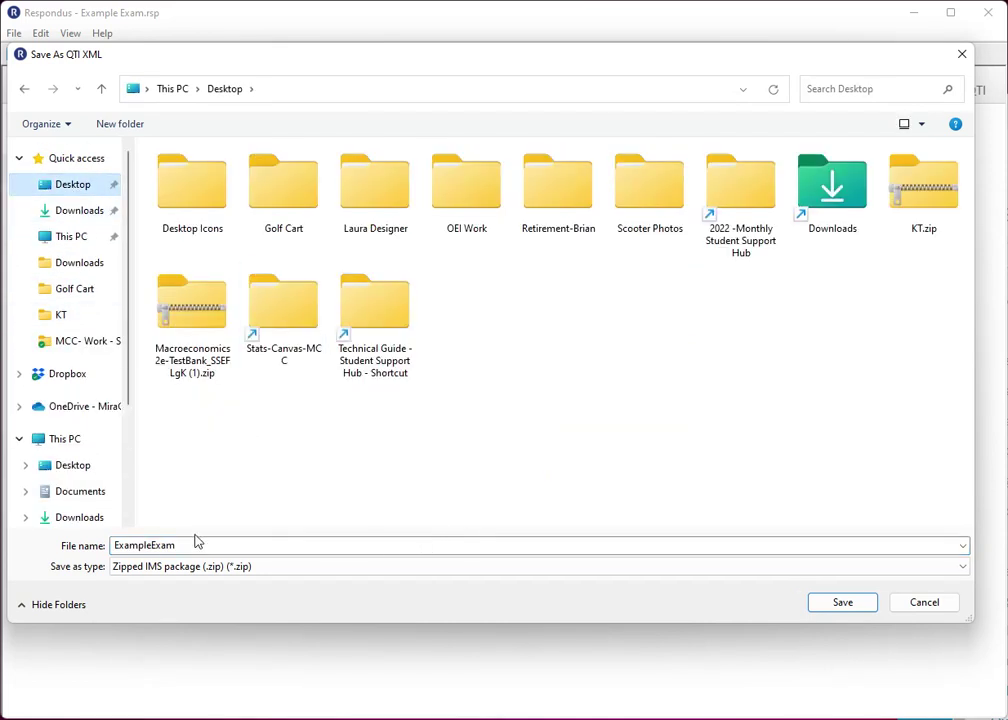
{"action": "double_click", "coordinate": [196, 544]}
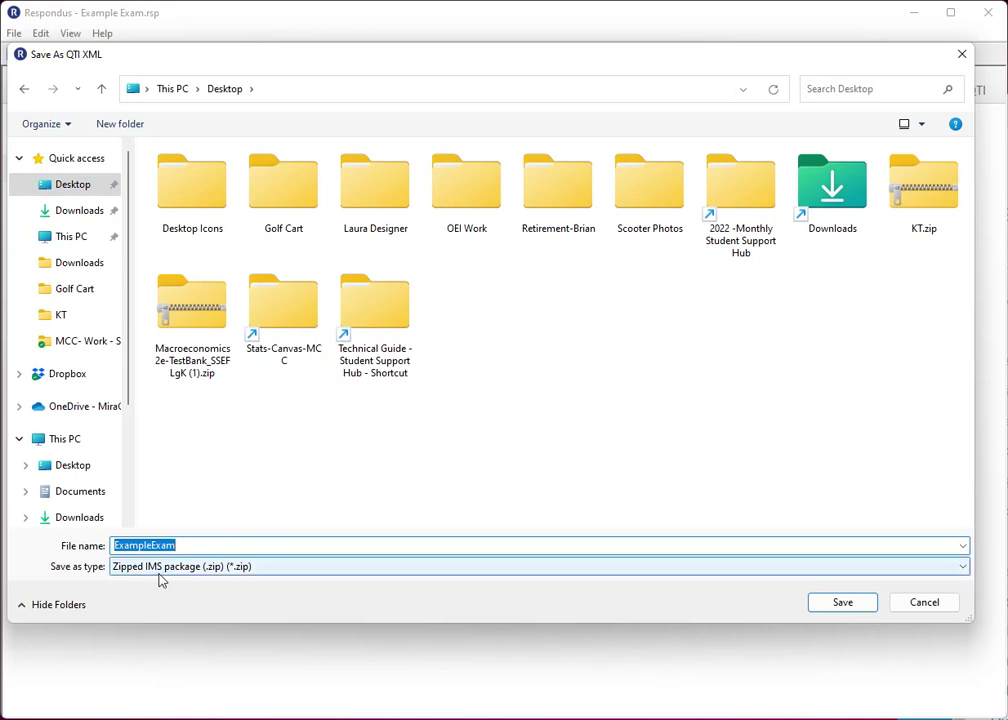
{"action": "left_click", "coordinate": [853, 606]}
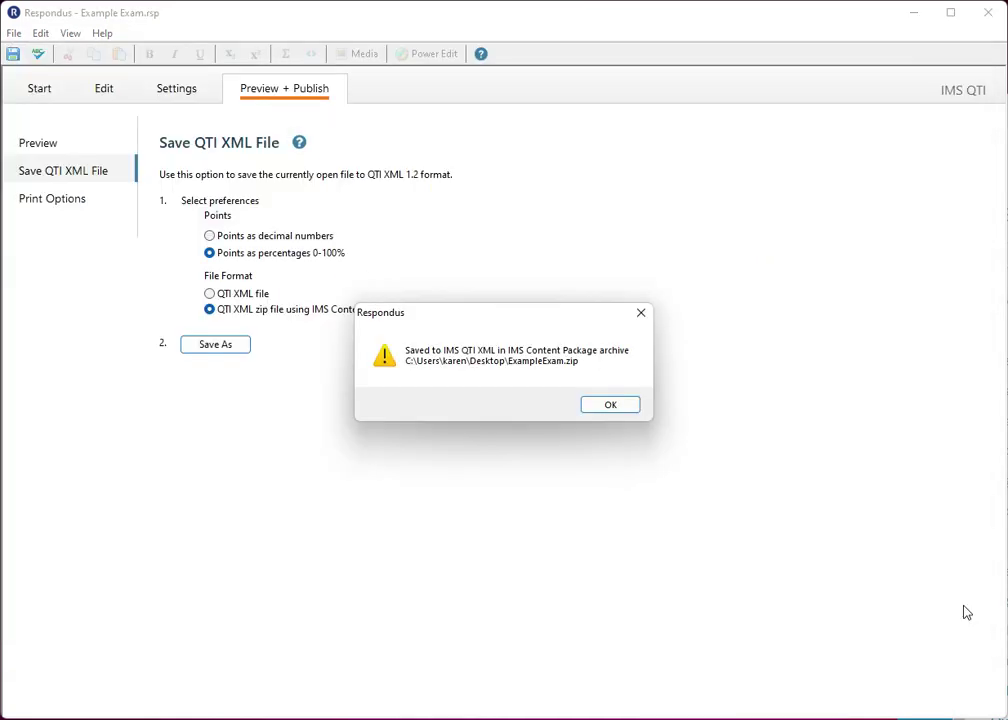
{"action": "left_click", "coordinate": [603, 405]}
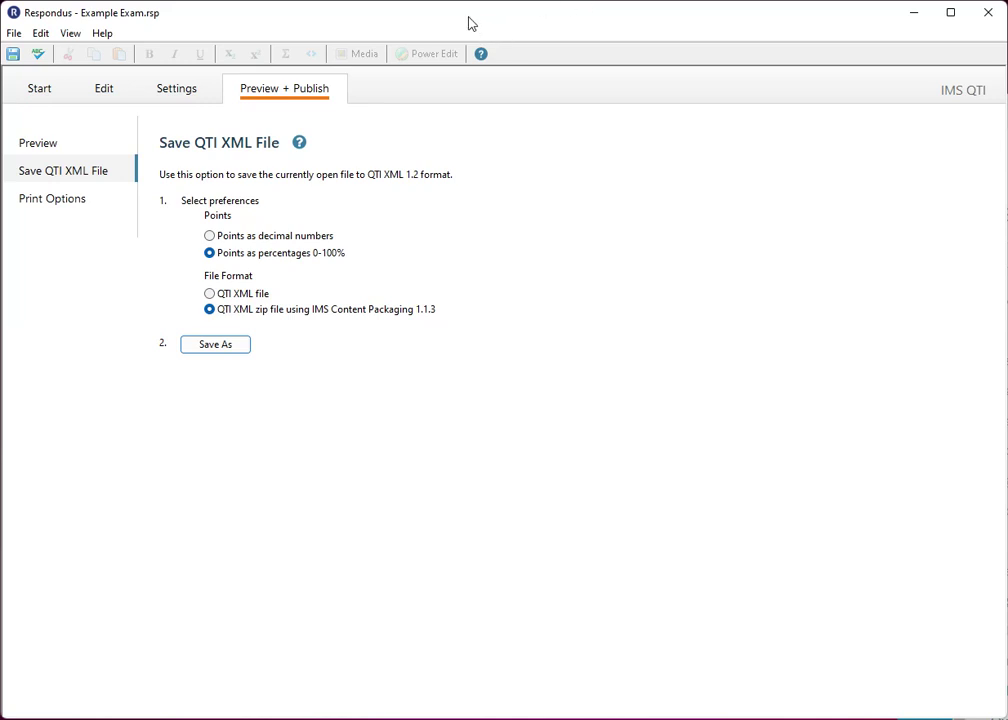
{"action": "key", "text": "super+Down"}
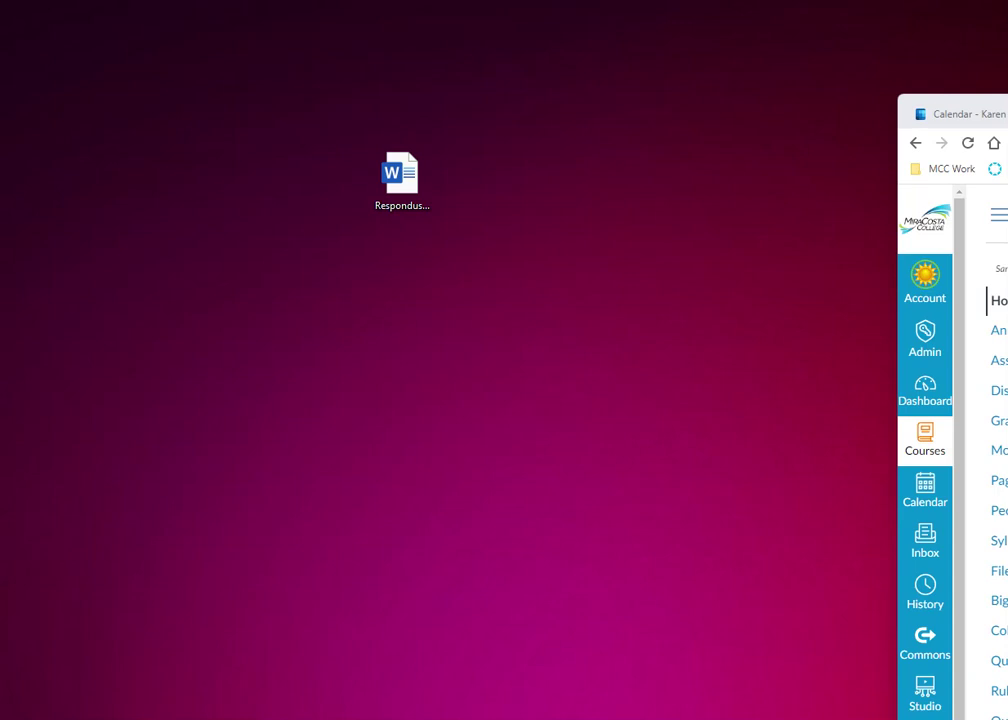
Place ExampleExam.zip on the desktop and open the Canvas course's Settings
{"action": "left_click_drag", "start_coordinate": [900, 360], "coordinate": [396, 297]}
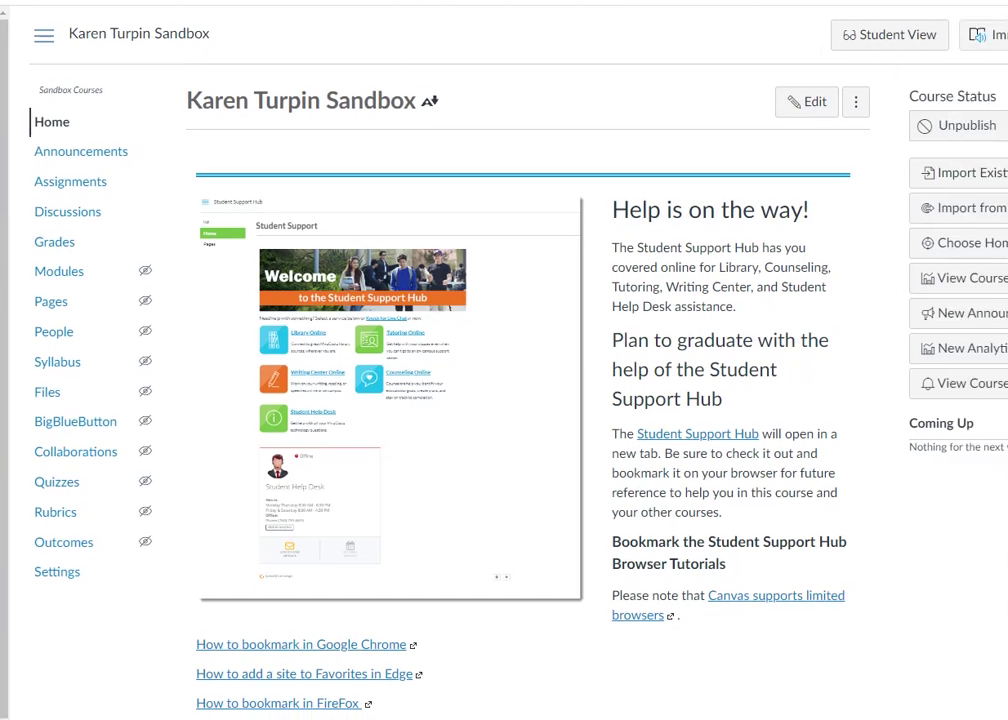
{"action": "left_click", "coordinate": [97, 583]}
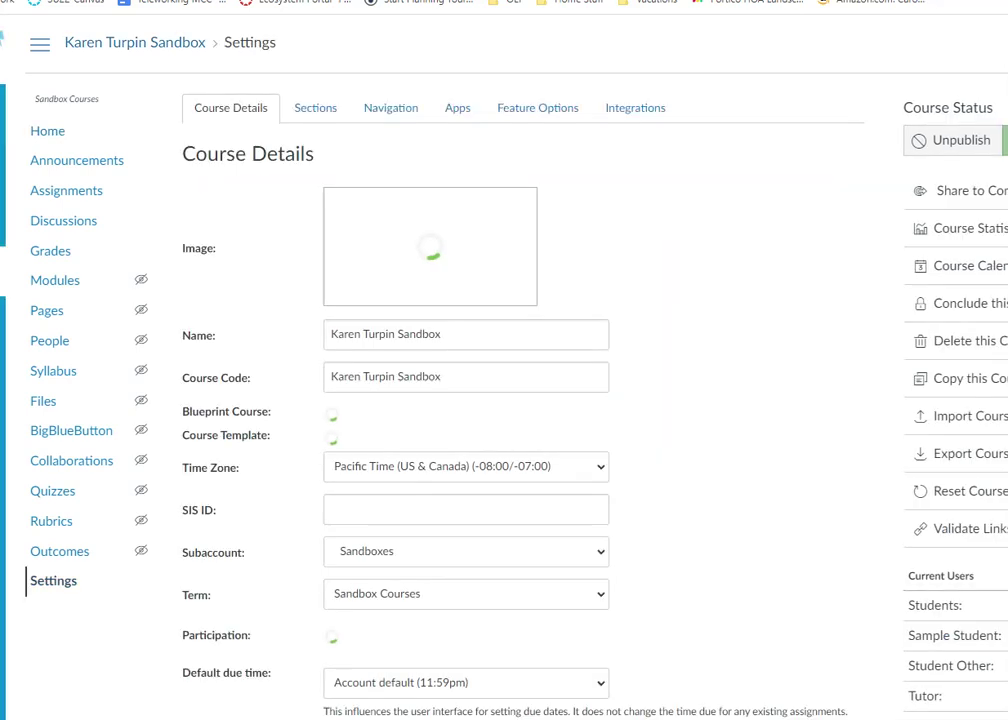
Import ExampleExam.zip into the course with content type QTI .zip file
{"action": "mouse_move", "coordinate": [1007, 396]}
{"action": "left_mouse_down"}
{"action": "mouse_move", "coordinate": [998, 396]}
{"action": "mouse_move", "coordinate": [1007, 396]}
{"action": "left_mouse_up"}
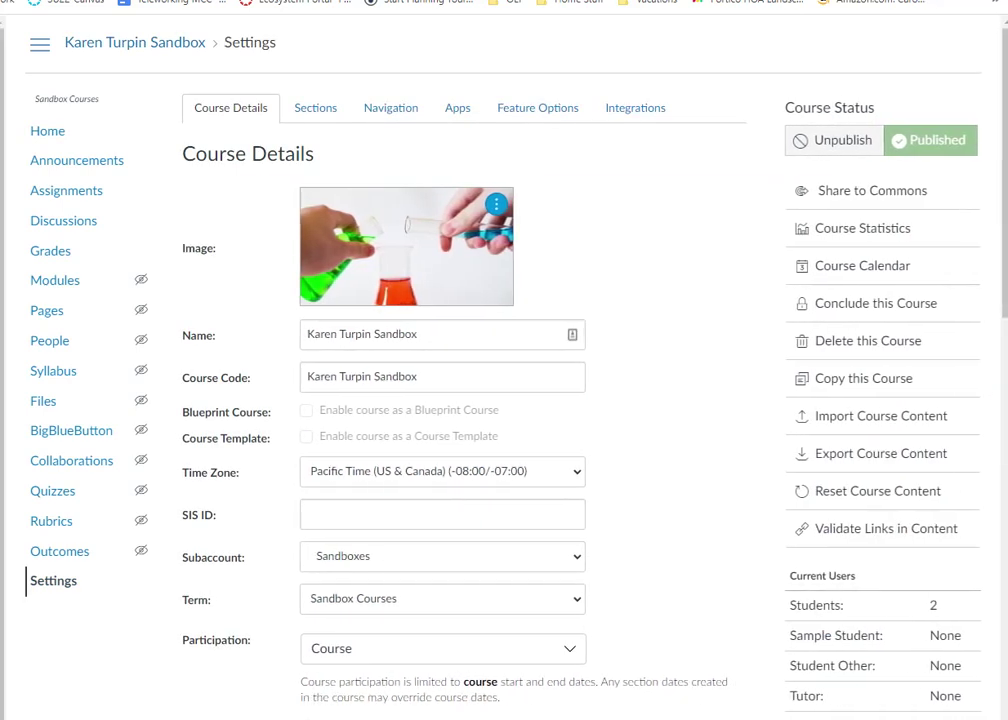
{"action": "left_click", "coordinate": [885, 420]}
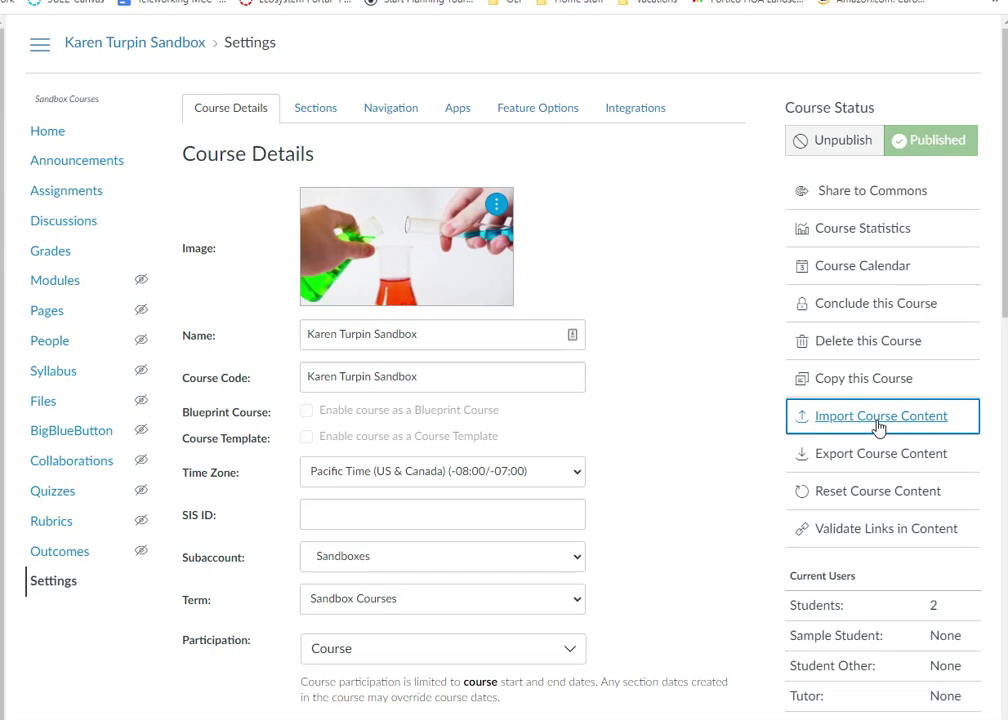
{"action": "left_click", "coordinate": [456, 163]}
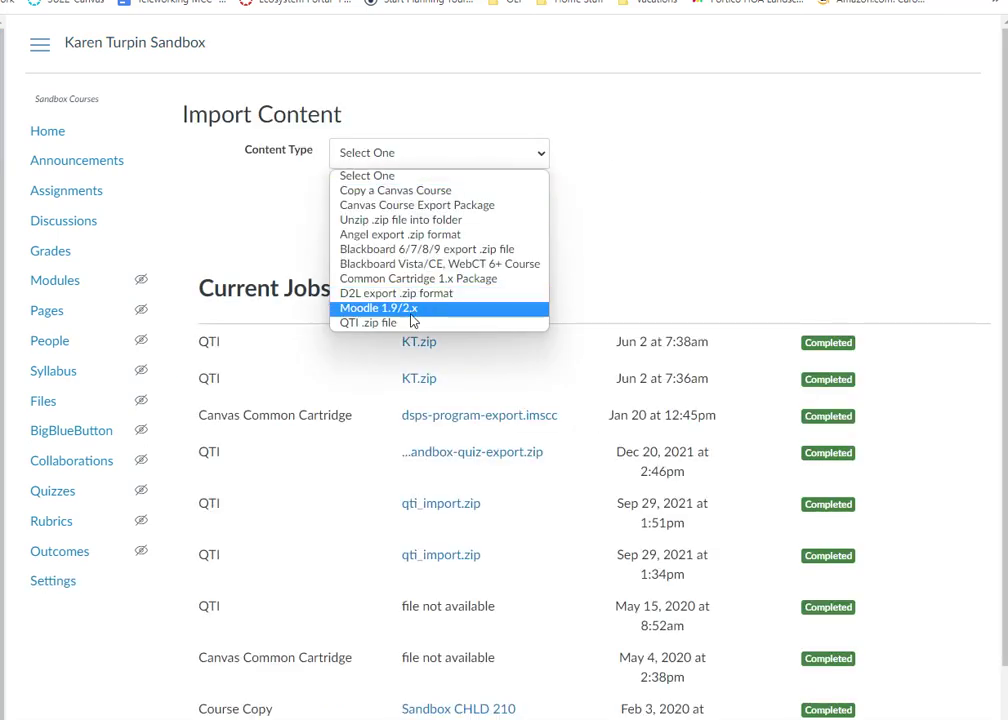
{"action": "left_click", "coordinate": [405, 324]}
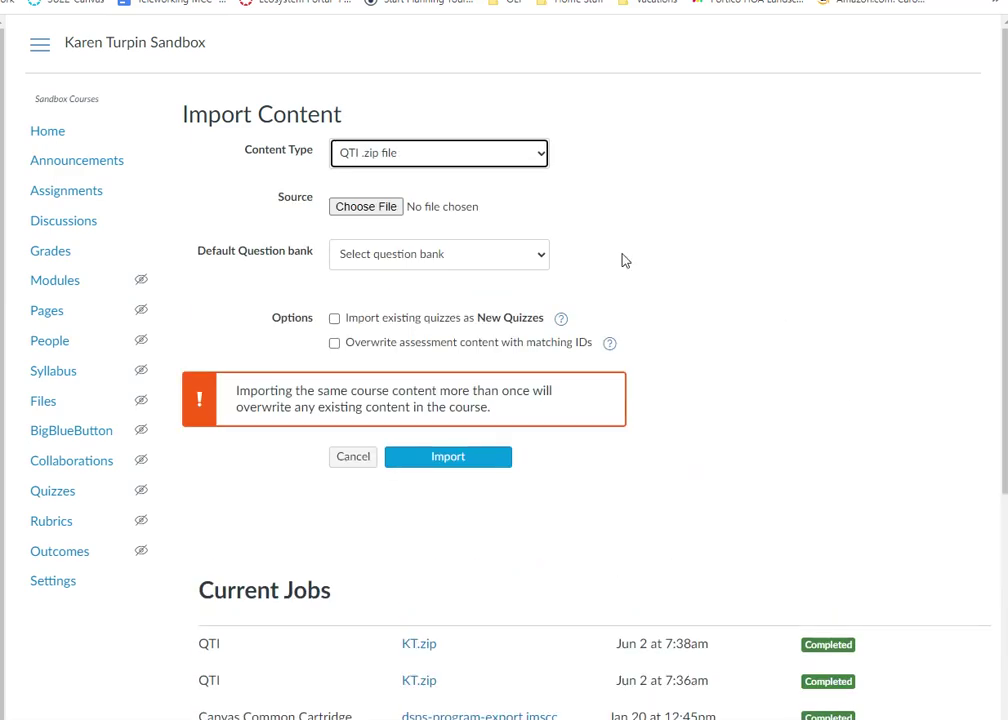
{"action": "left_click", "coordinate": [364, 212]}
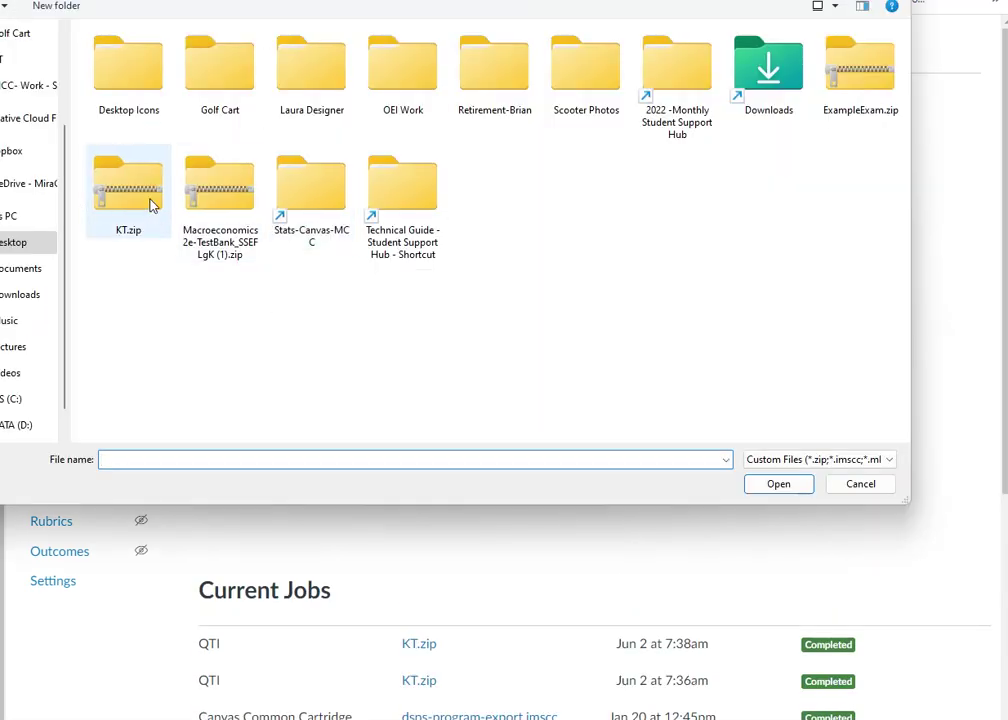
{"action": "left_click", "coordinate": [862, 77]}
{"action": "double_click", "coordinate": [862, 77]}
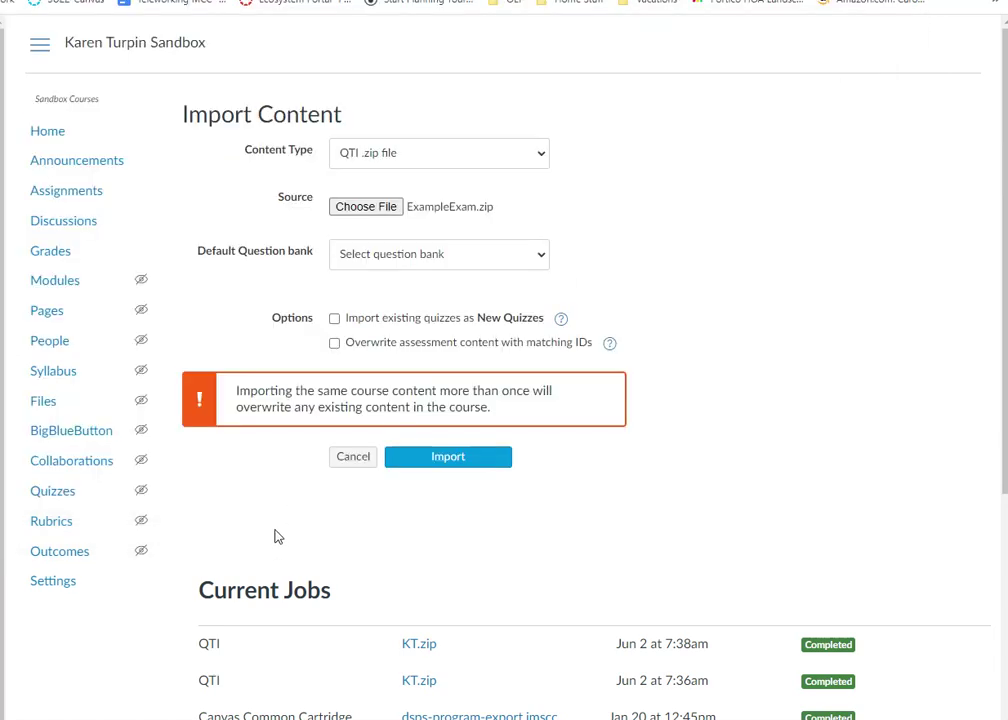
{"action": "left_click", "coordinate": [466, 457]}
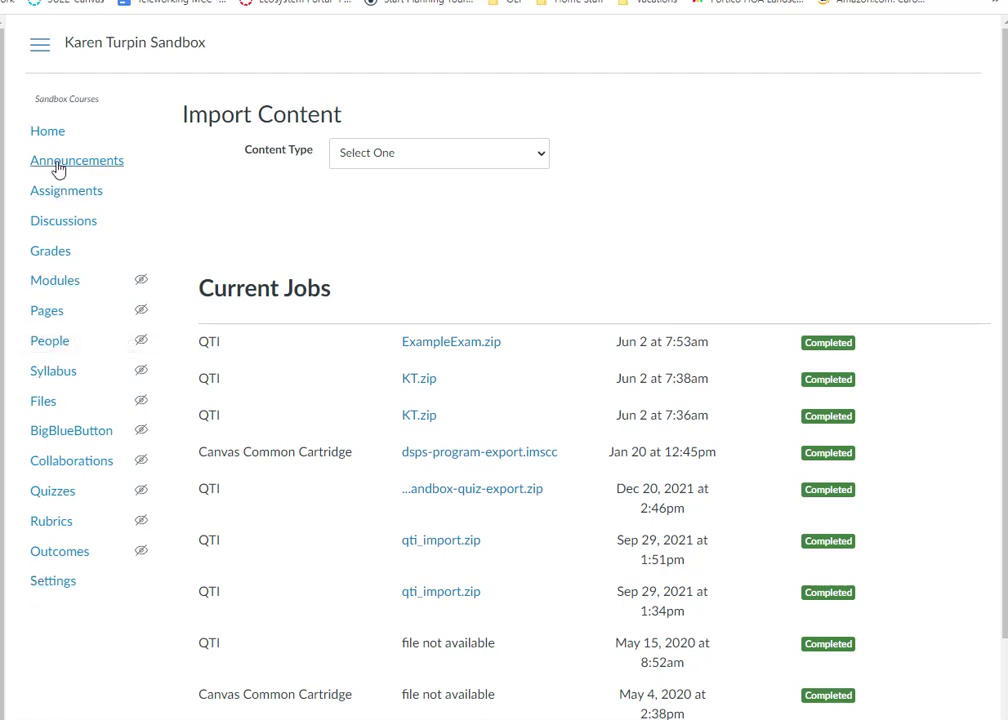
Once the ExampleExam.zip job shows Completed, go to the course's Quizzes page
{"action": "left_click", "coordinate": [55, 494]}
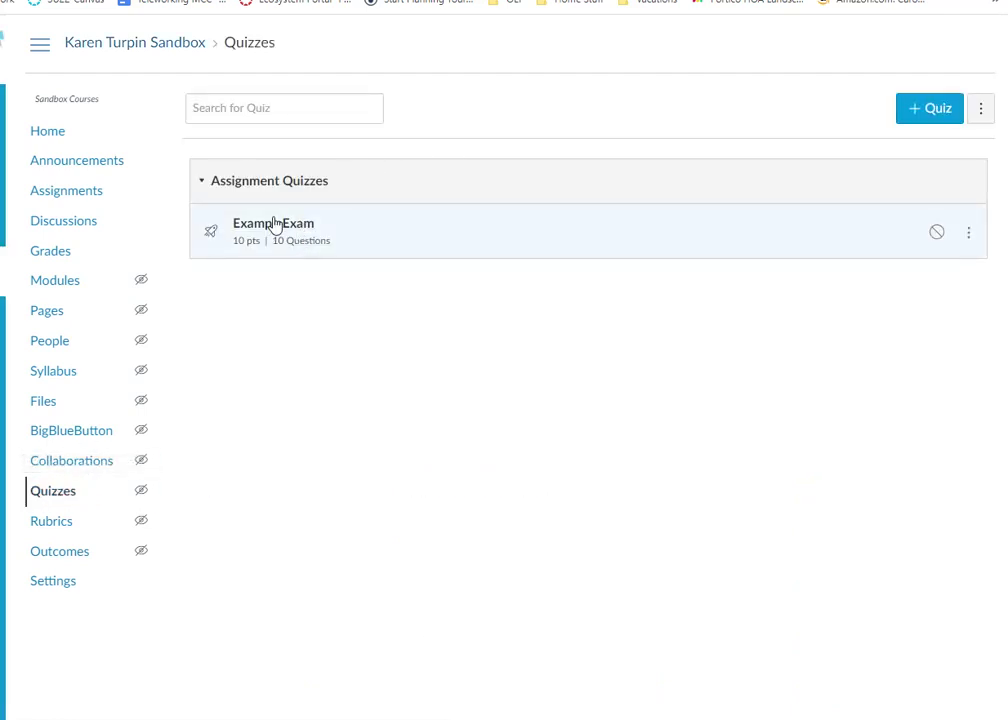
Open the ExampleExam quiz, preview its questions, then return to editing it
{"action": "left_click", "coordinate": [272, 226]}
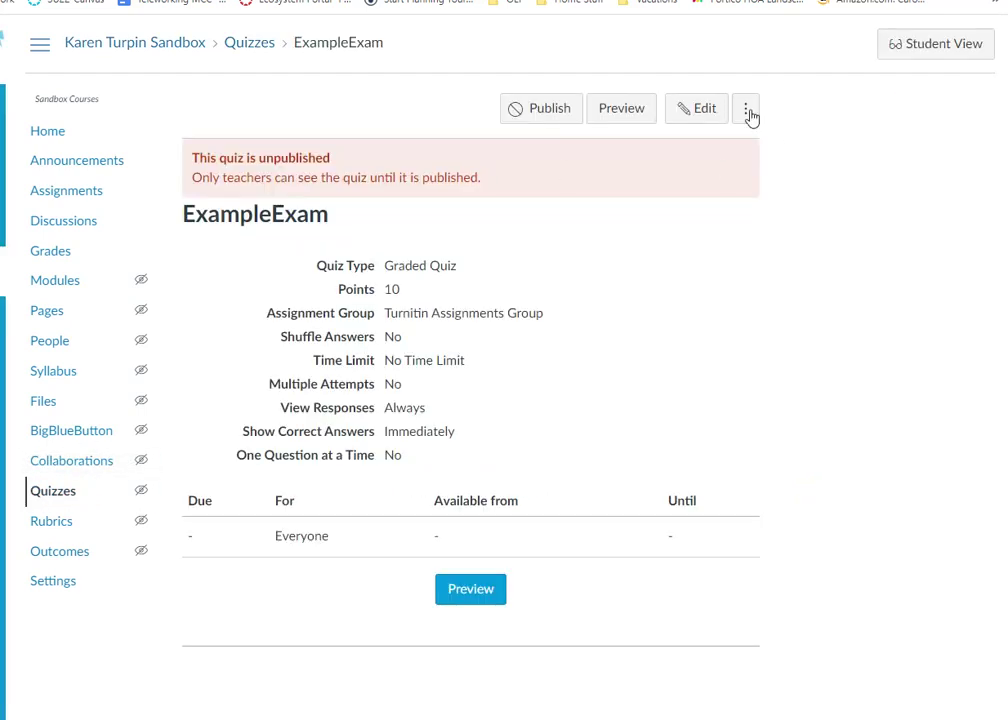
{"action": "left_click", "coordinate": [624, 108]}
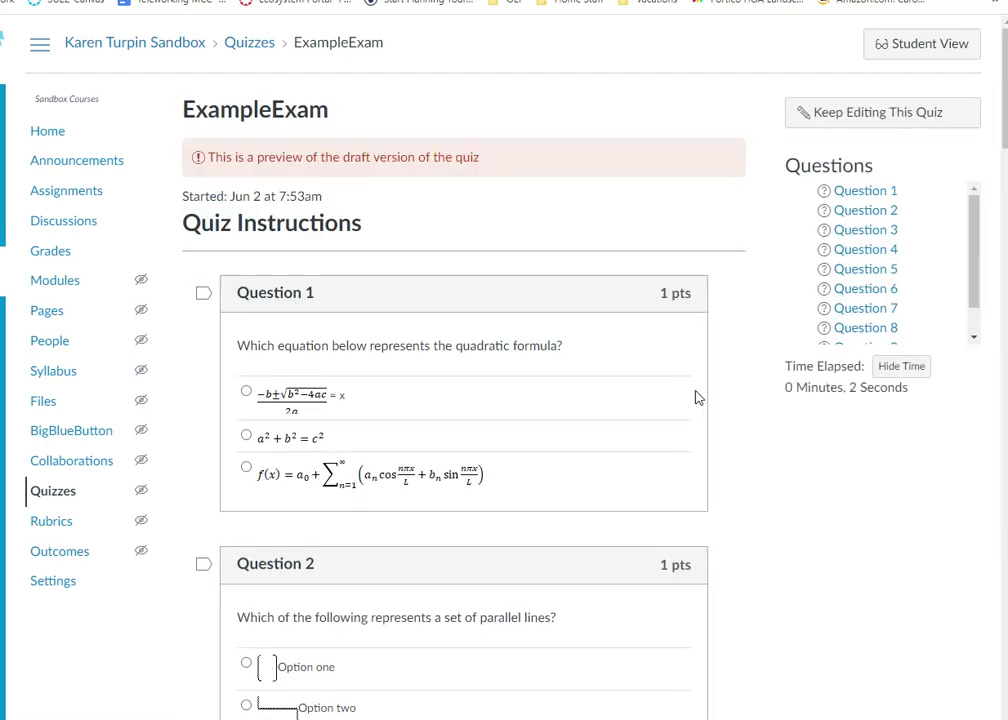
{"action": "scroll", "coordinate": [690, 420], "scroll_direction": "down", "scroll_amount": 3}
{"action": "scroll", "coordinate": [672, 481], "scroll_direction": "down", "scroll_amount": 1}
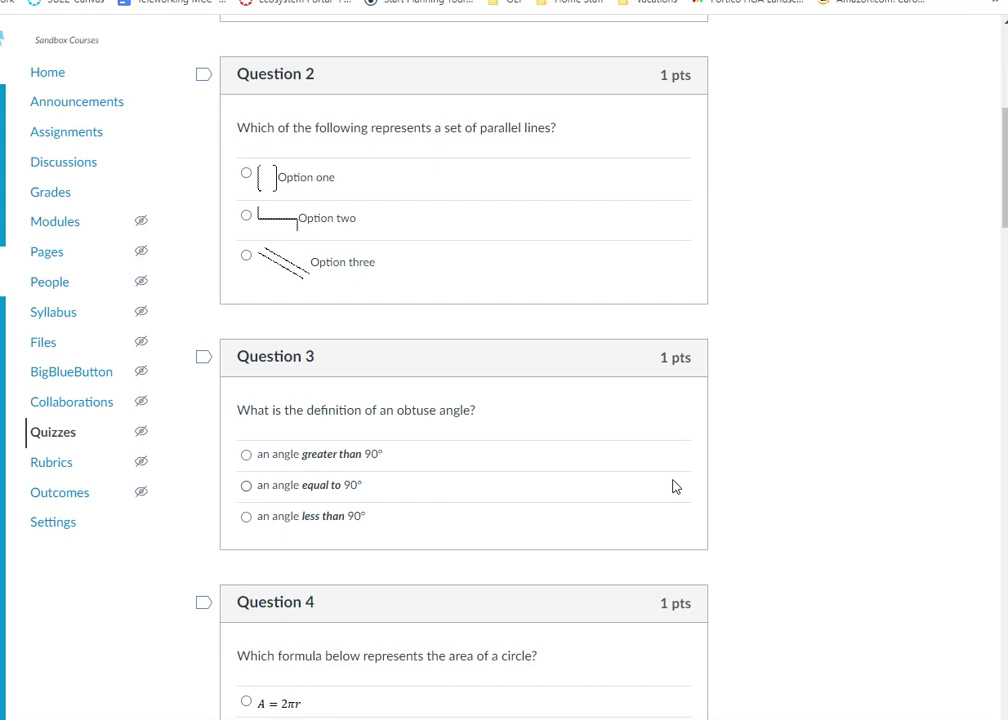
{"action": "scroll", "coordinate": [676, 487], "scroll_direction": "up", "scroll_amount": 5}
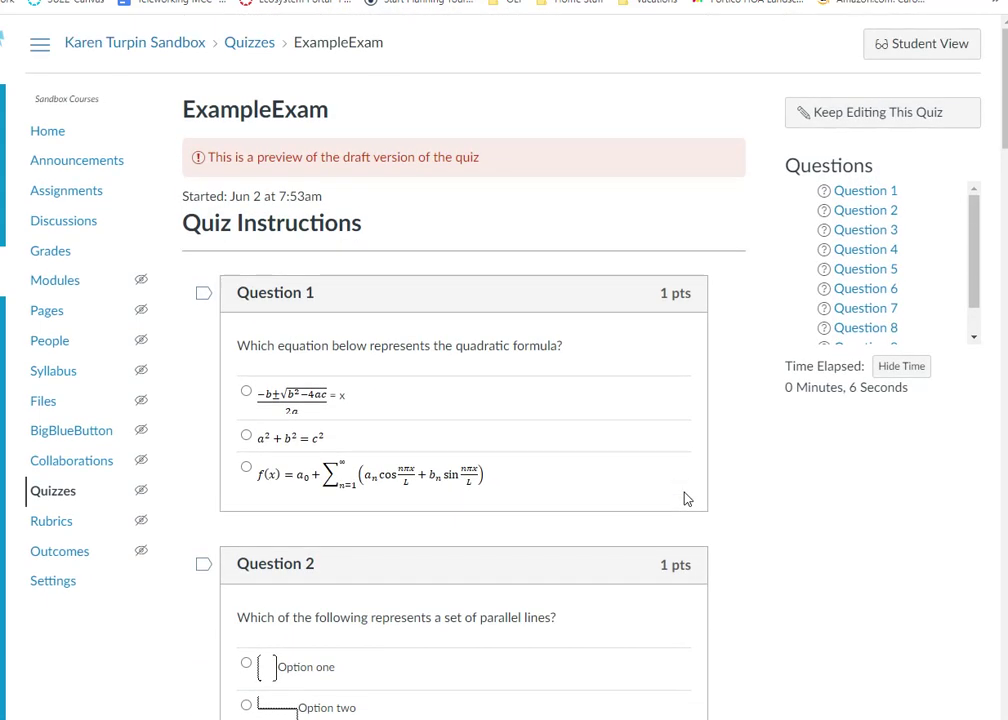
{"action": "left_click", "coordinate": [839, 114]}
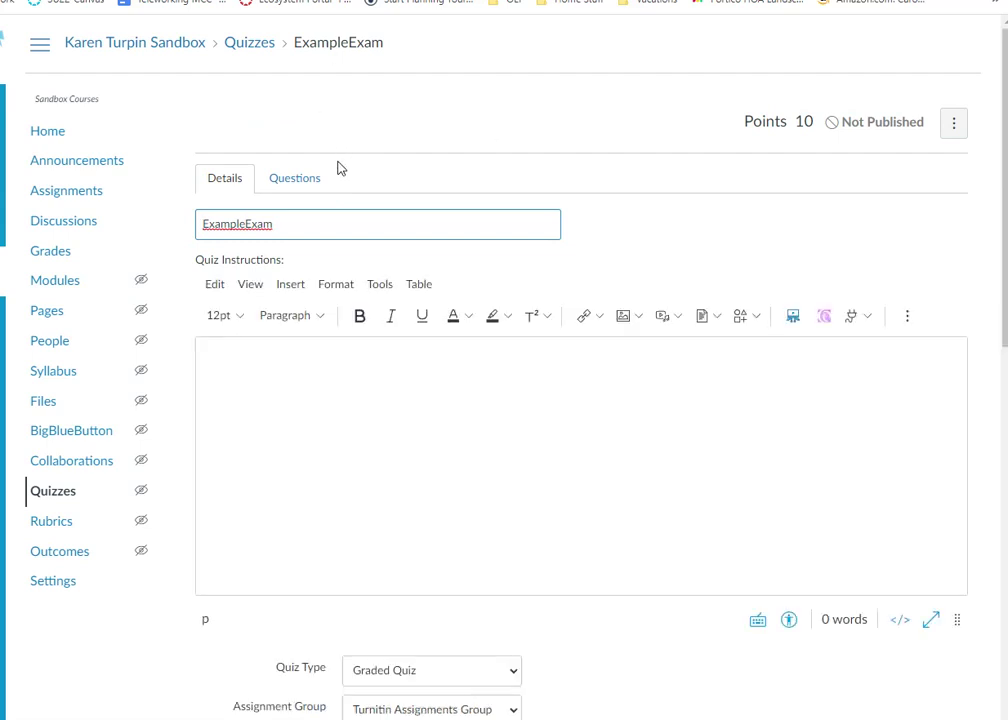
Check the quiz's Questions tab, then open Manage Question Banks from the Quizzes page
{"action": "left_click", "coordinate": [294, 178]}
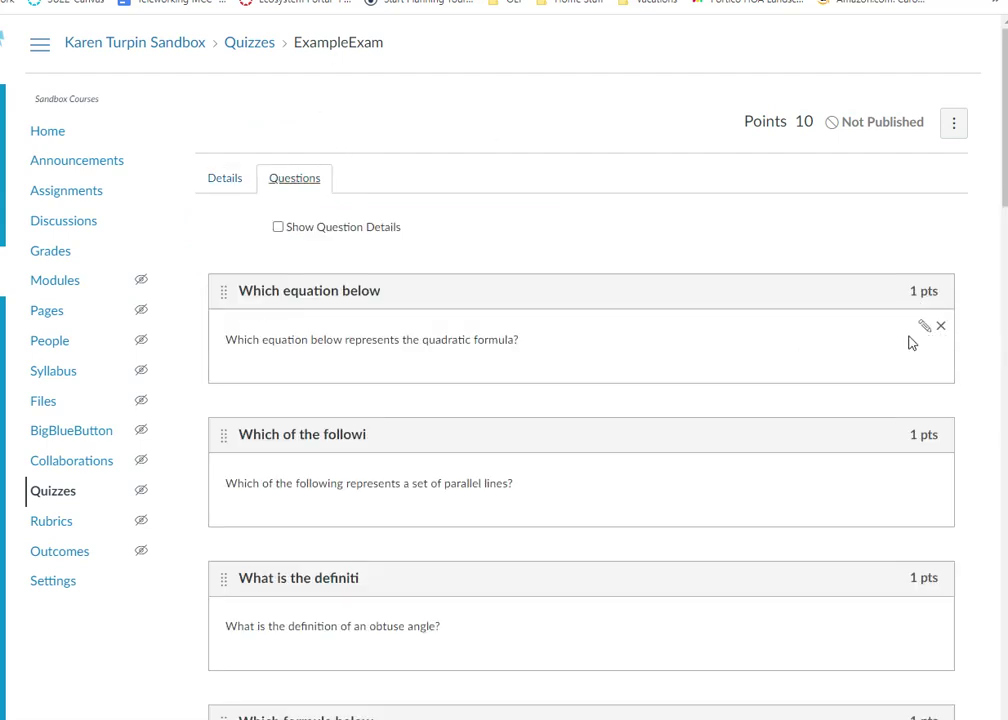
{"action": "left_click", "coordinate": [250, 44]}
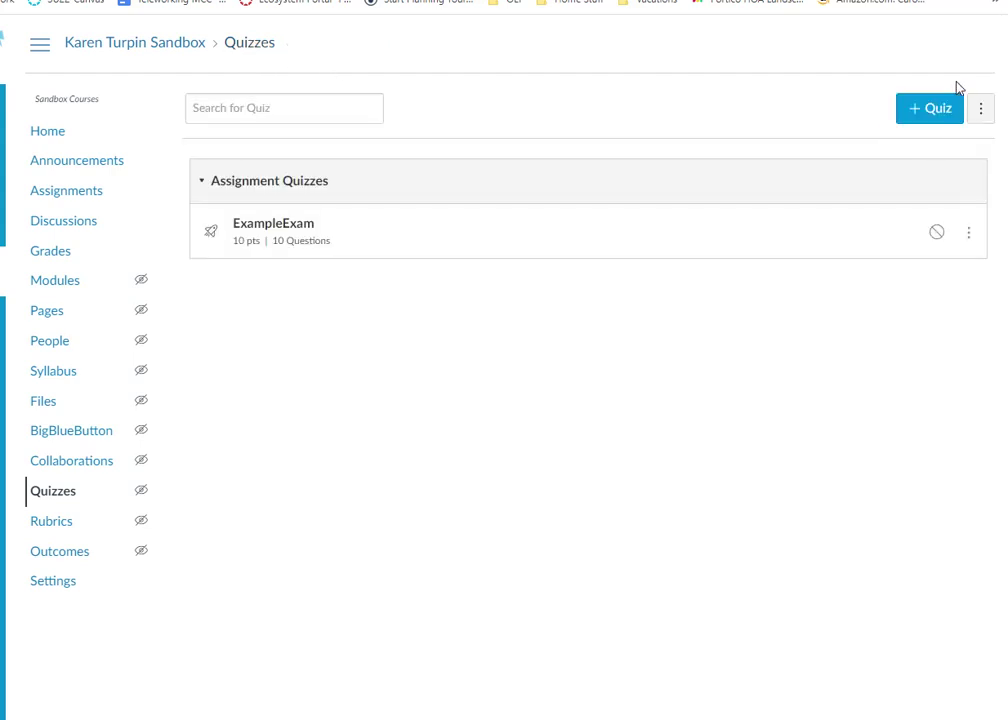
{"action": "left_click", "coordinate": [985, 114]}
{"action": "left_click", "coordinate": [940, 160]}
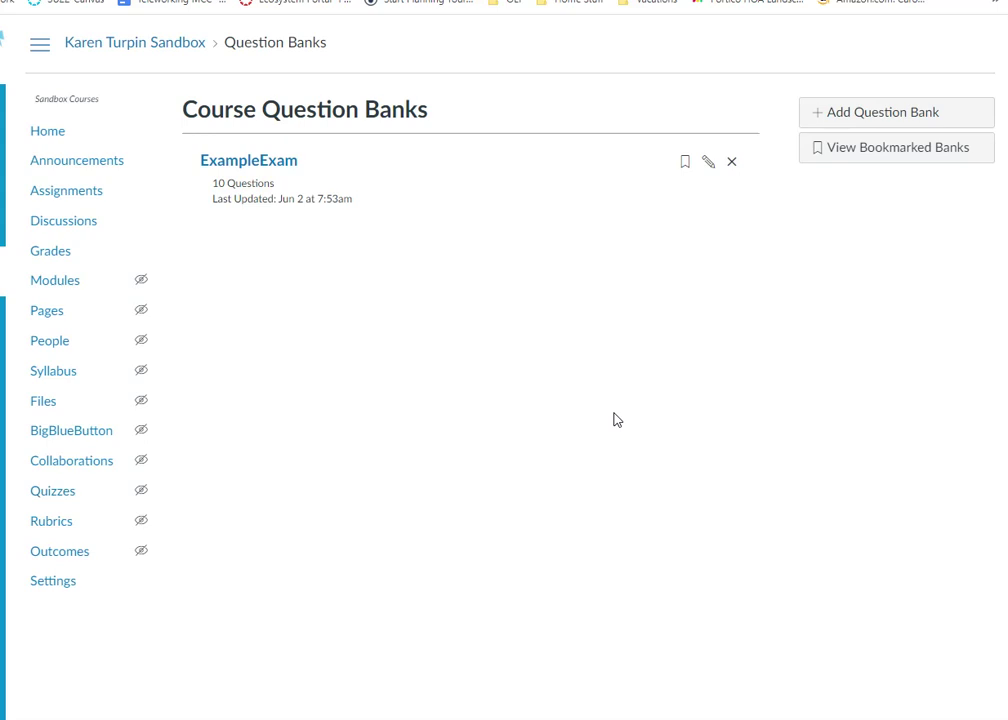